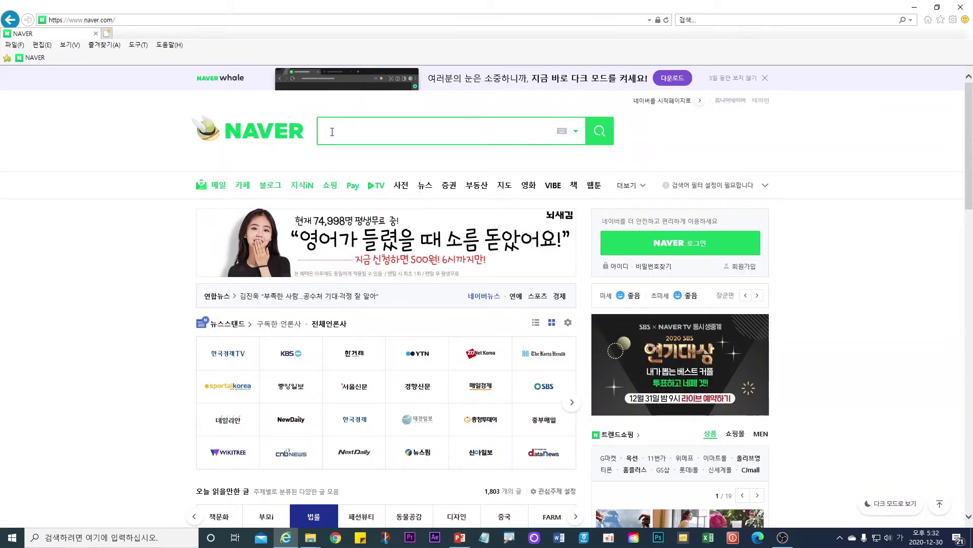
Search Naver for "naver software" and open the Naver Software site (네이버 소프트웨어) from the results
{"action": "type", "text": "naver software"}
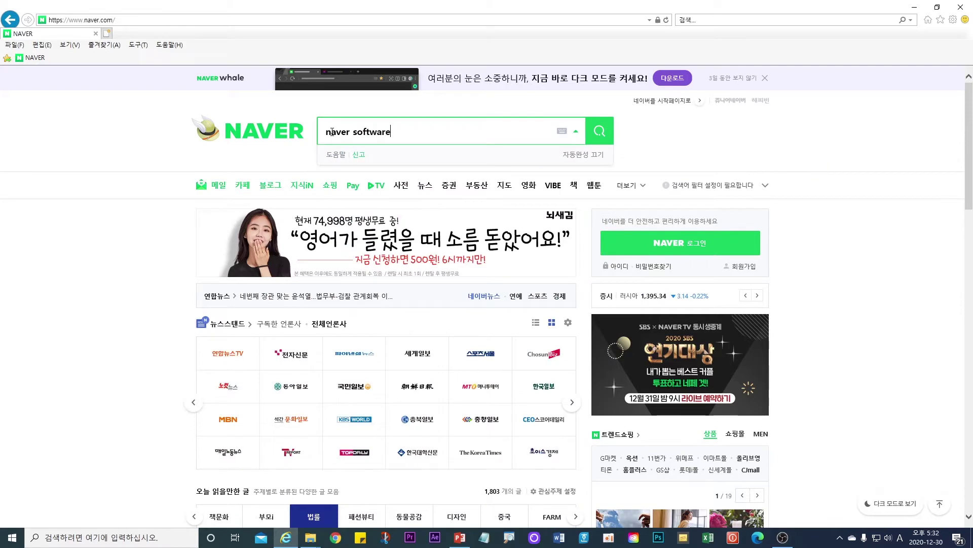
{"action": "key", "text": "Return"}
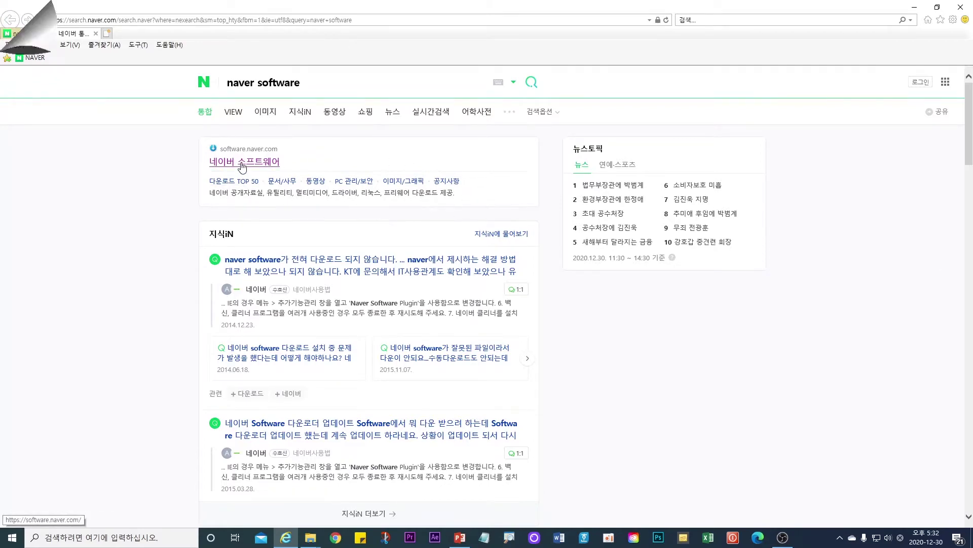
{"action": "left_click", "coordinate": [242, 163]}
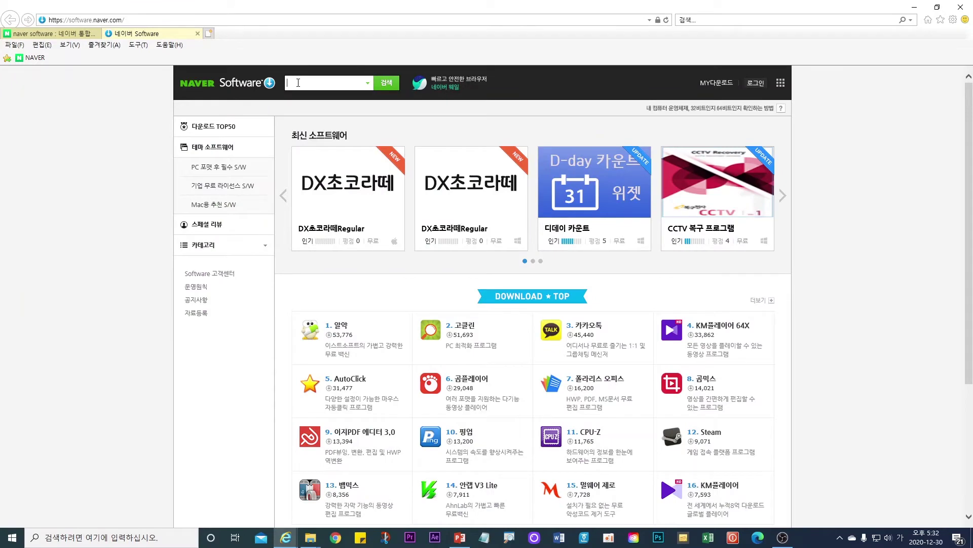
Search the software library for 동영상녹화, trying the download-count order and then ordering the results by popularity (인기순)
{"action": "type", "text": "동영상ㄴ"}
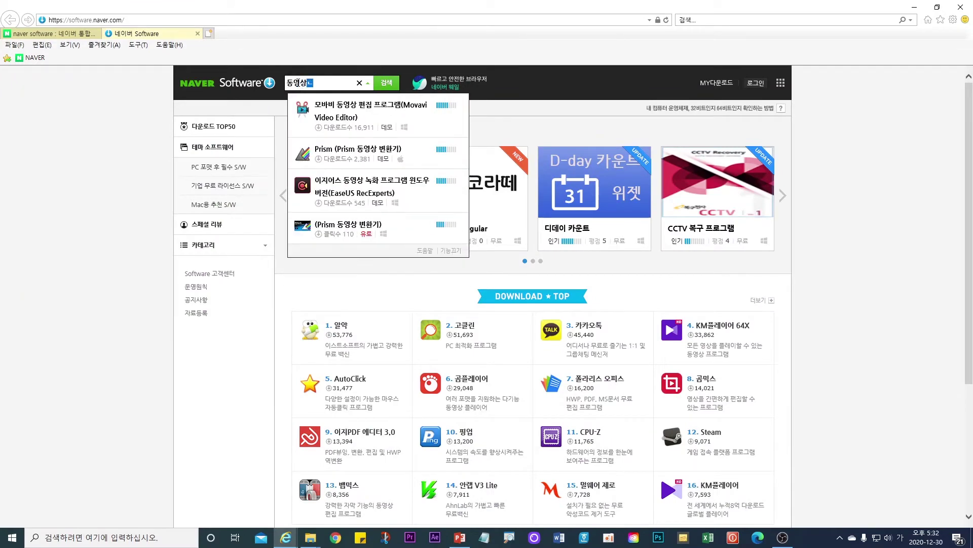
{"action": "type", "text": "녹화"}
{"action": "key", "text": "Return"}
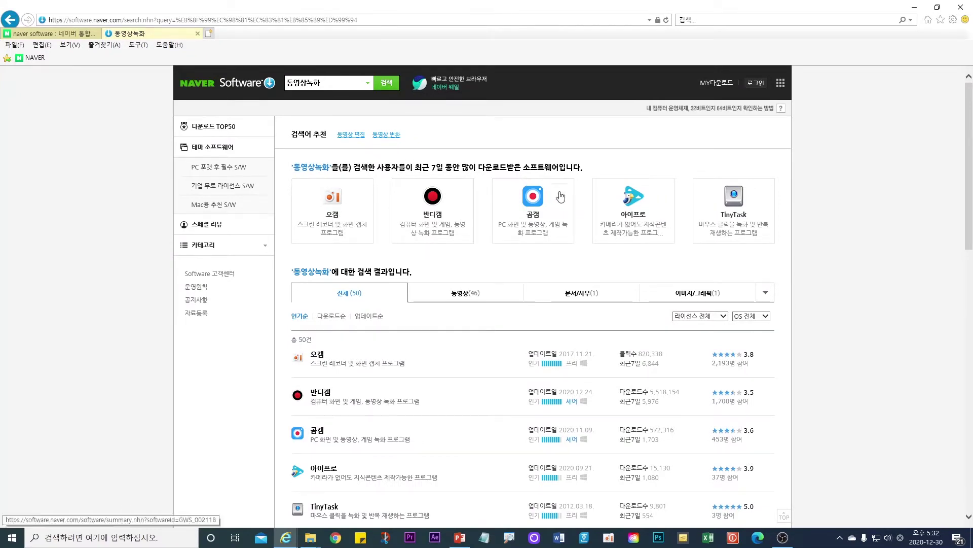
{"action": "left_click", "coordinate": [327, 319]}
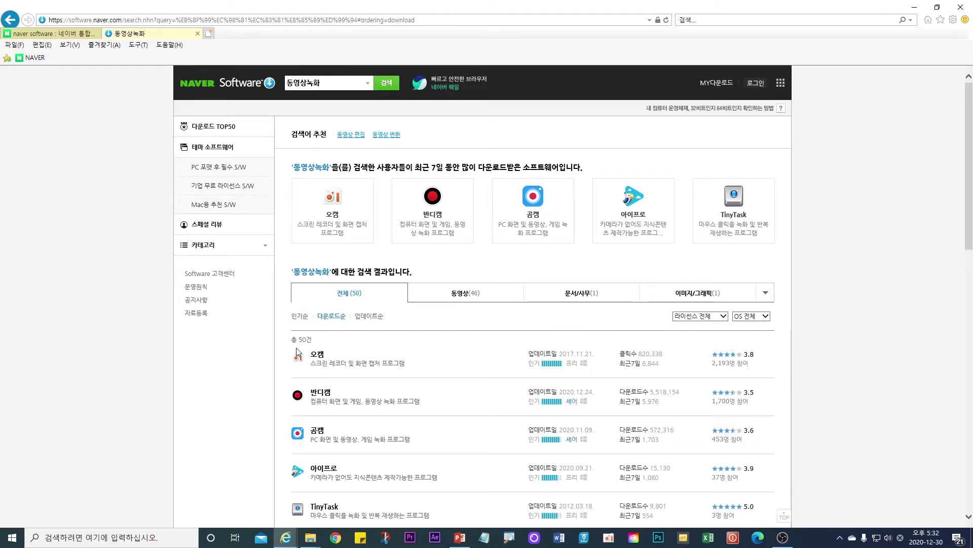
{"action": "left_click", "coordinate": [300, 316]}
{"action": "mouse_move", "coordinate": [283, 346]}
{"action": "left_mouse_down"}
{"action": "mouse_move", "coordinate": [438, 373]}
{"action": "mouse_move", "coordinate": [467, 455]}
{"action": "mouse_move", "coordinate": [775, 449]}
{"action": "left_mouse_up"}
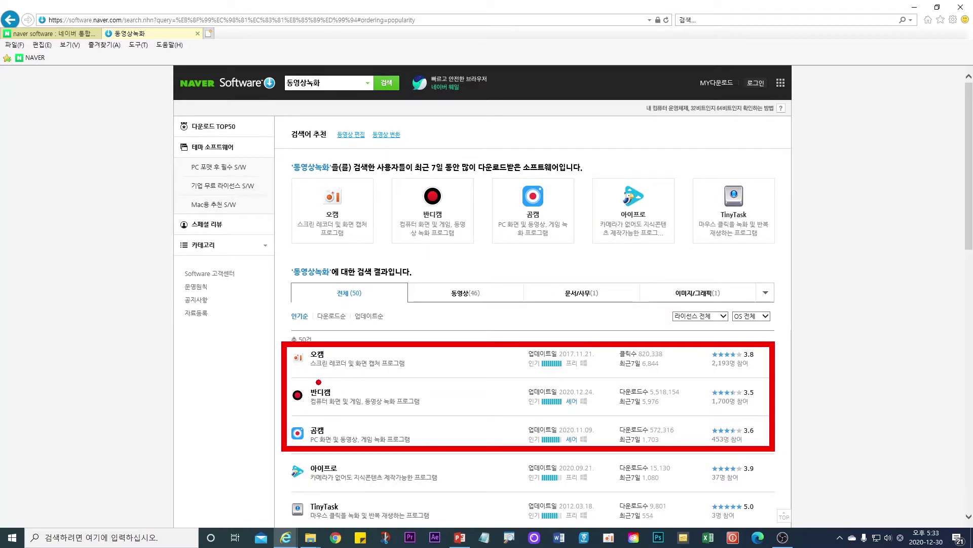
{"action": "mouse_move", "coordinate": [339, 371]}
{"action": "left_mouse_down"}
{"action": "mouse_move", "coordinate": [299, 347]}
{"action": "mouse_move", "coordinate": [358, 352]}
{"action": "mouse_move", "coordinate": [338, 374]}
{"action": "left_mouse_up"}
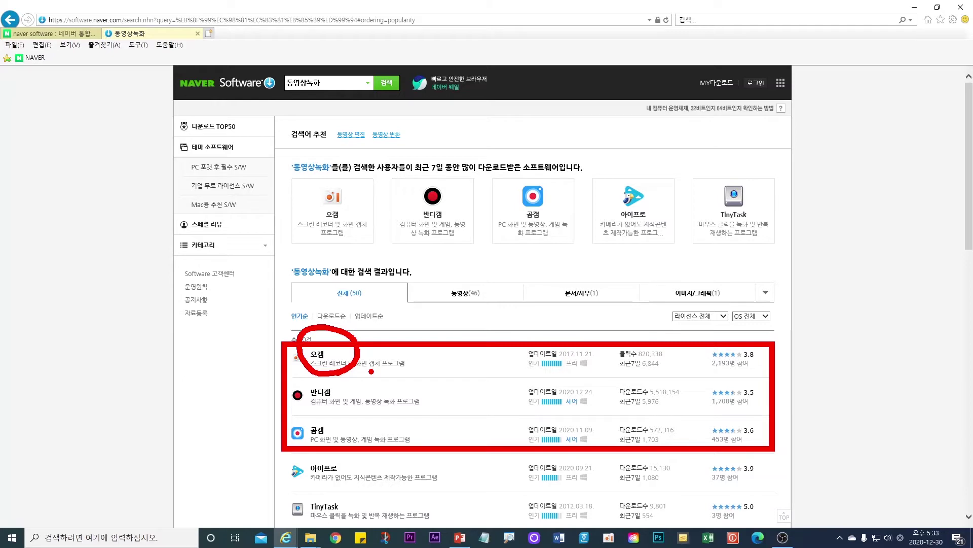
{"action": "key", "text": "Escape"}
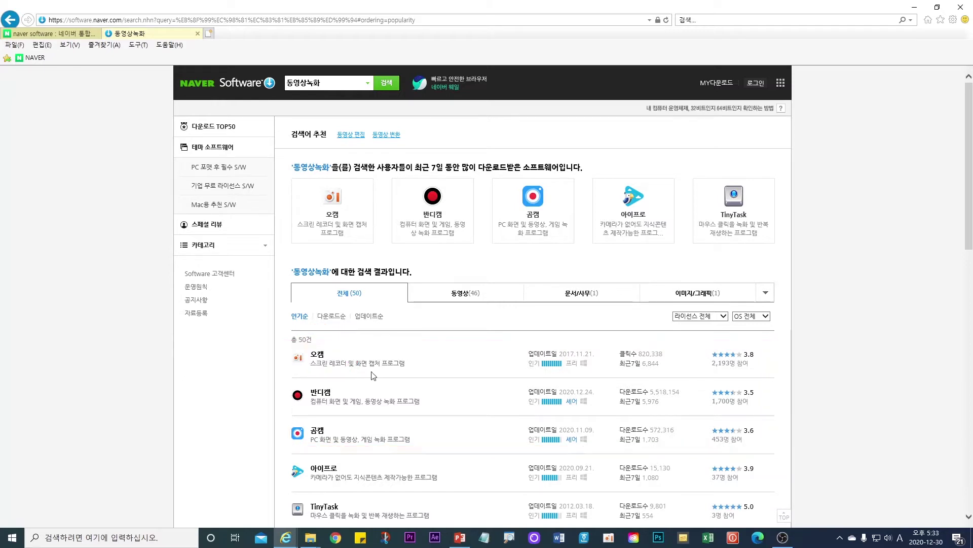
Return to the Naver home page, search for "ocam" and open the 오소프트 (ohsoft.net) site
{"action": "left_click", "coordinate": [198, 86]}
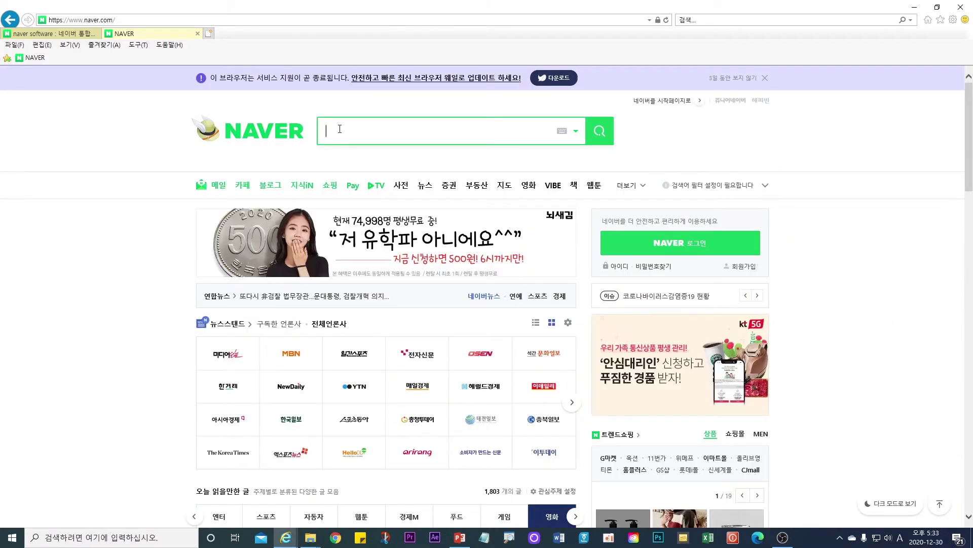
{"action": "type", "text": "ocam"}
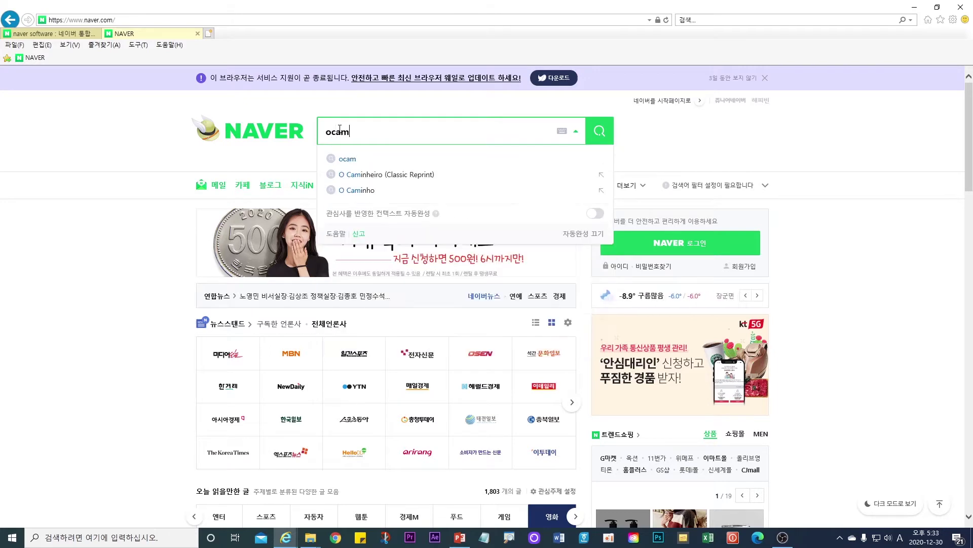
{"action": "key", "text": "Return"}
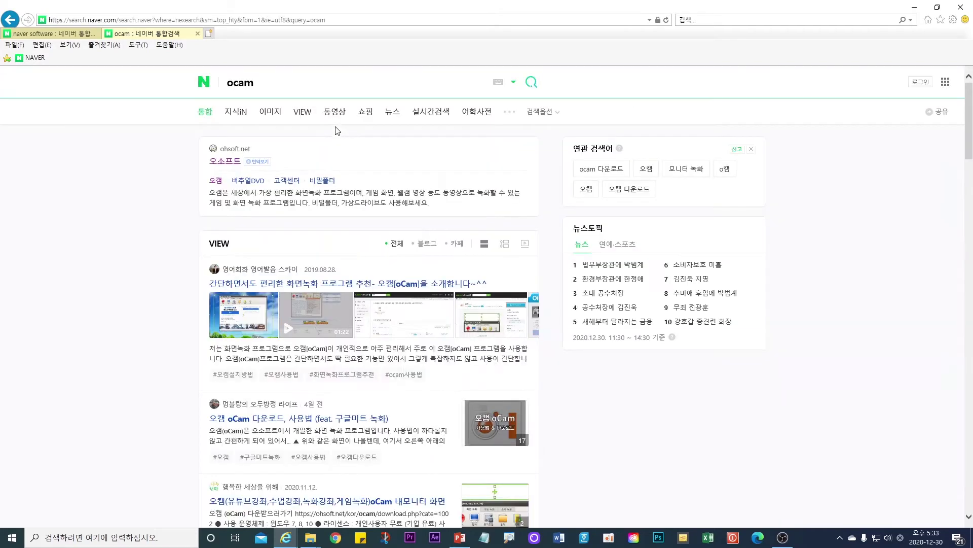
{"action": "left_click", "coordinate": [231, 164]}
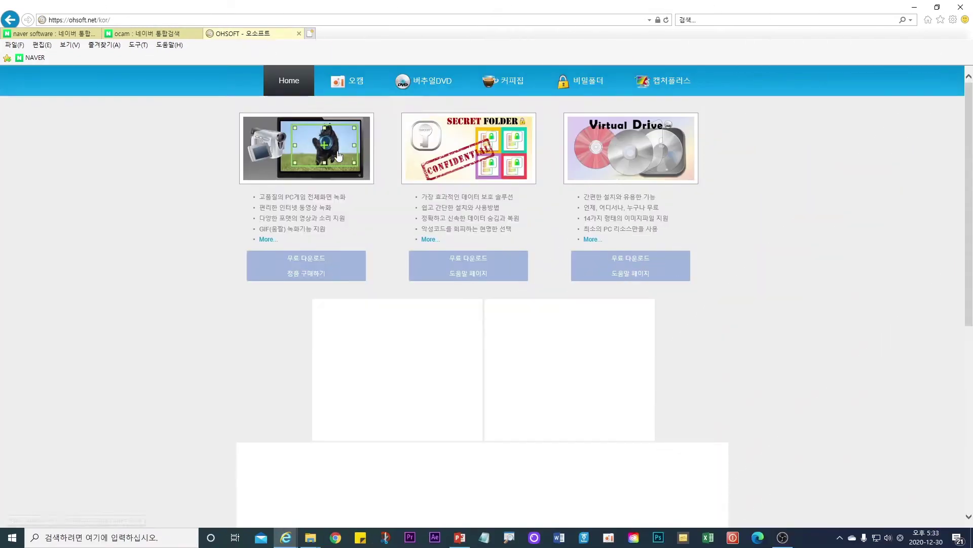
Go to the site's 오캠 download page, then download and run the OhSoft EXE installer, ohsoft.exe
{"action": "mouse_move", "coordinate": [349, 84]}
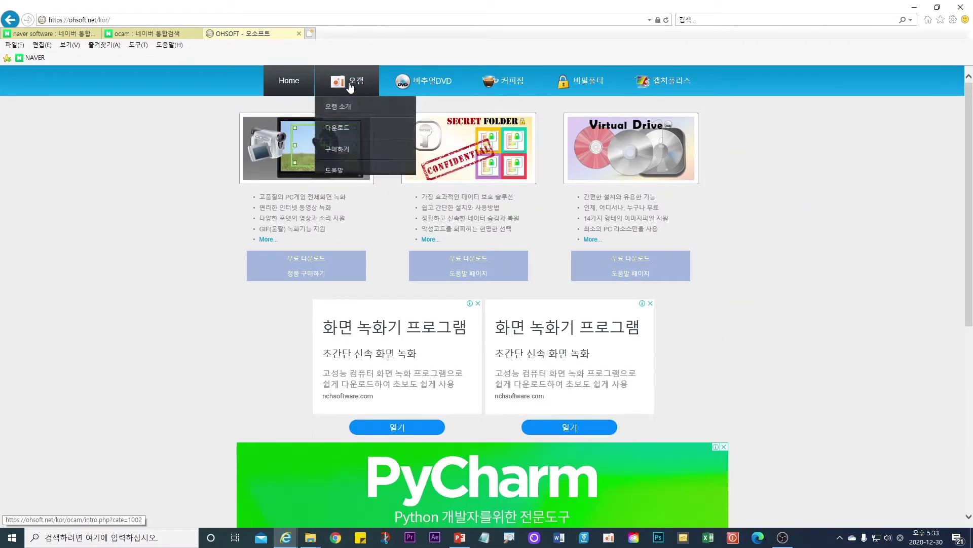
{"action": "left_click", "coordinate": [339, 130]}
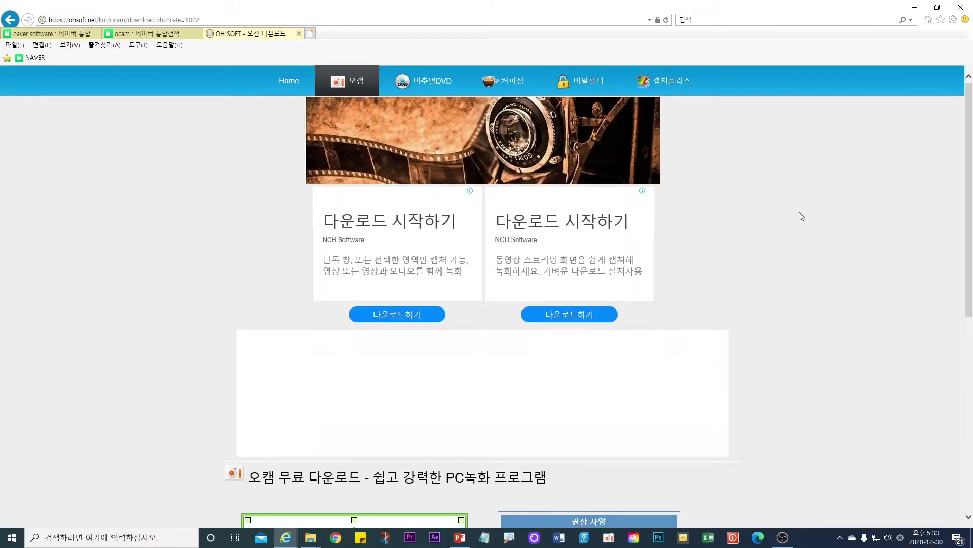
{"action": "scroll", "coordinate": [799, 211], "scroll_direction": "down", "scroll_amount": 7}
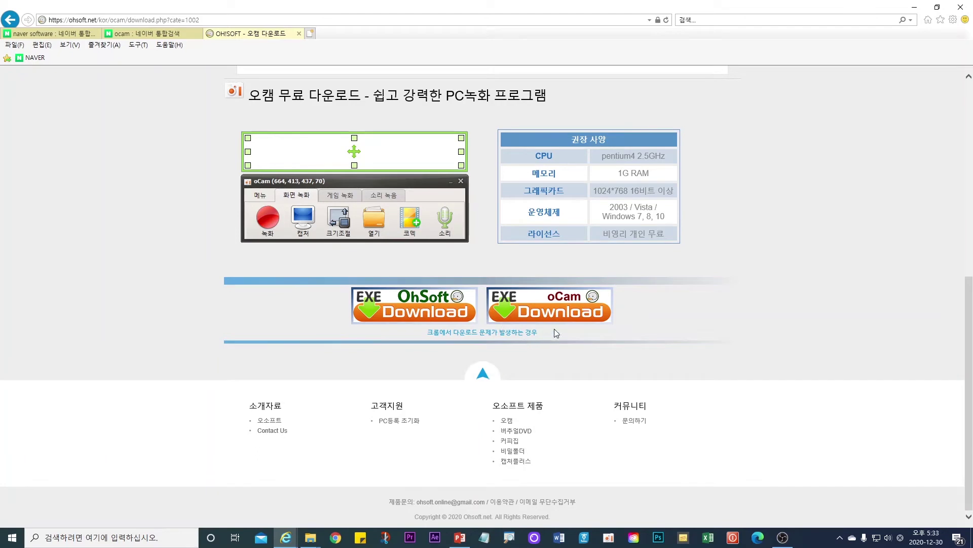
{"action": "left_click", "coordinate": [402, 308]}
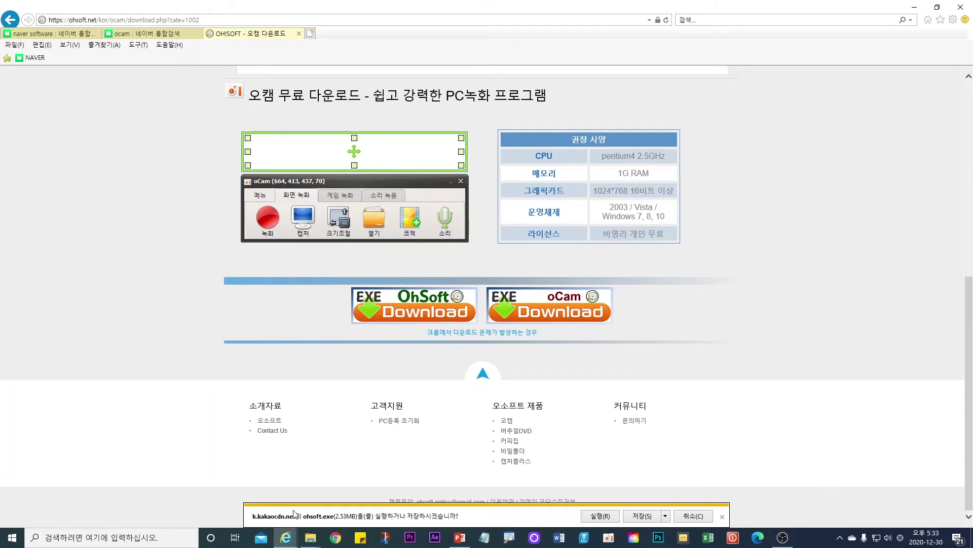
{"action": "left_click", "coordinate": [600, 516]}
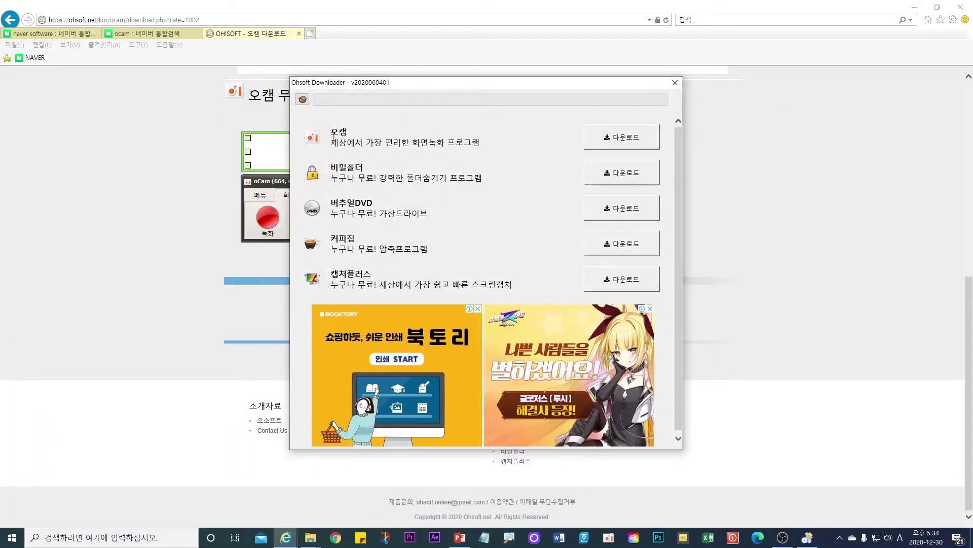
Download 오캠 through the Ohsoft Downloader, start its setup in 한국어 and accept the licence agreement
{"action": "left_click", "coordinate": [622, 143]}
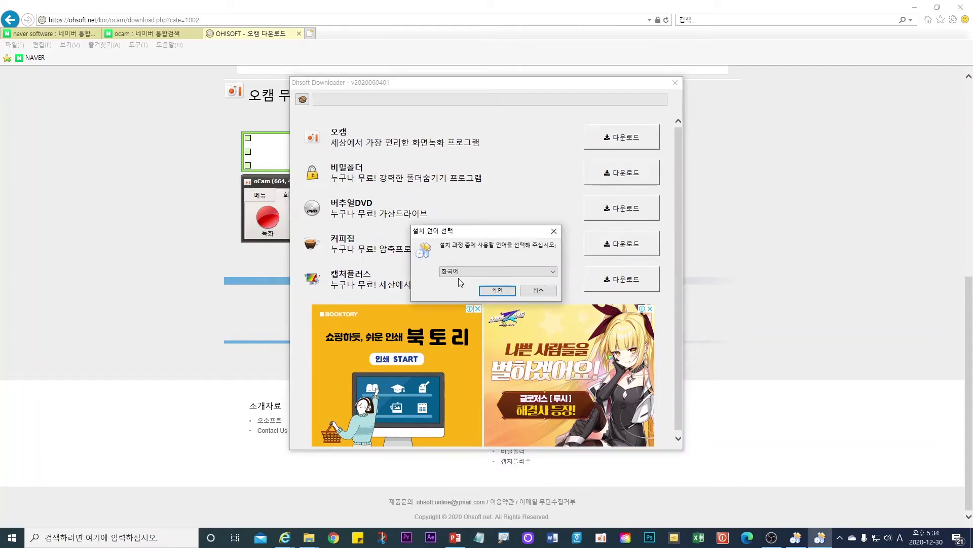
{"action": "left_click", "coordinate": [495, 293]}
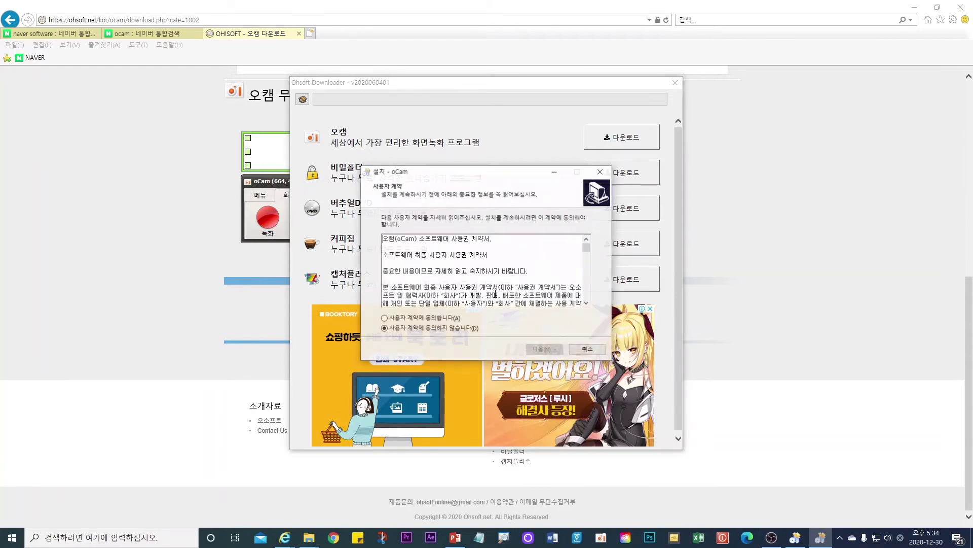
{"action": "left_click", "coordinate": [385, 318]}
{"action": "left_click", "coordinate": [548, 350]}
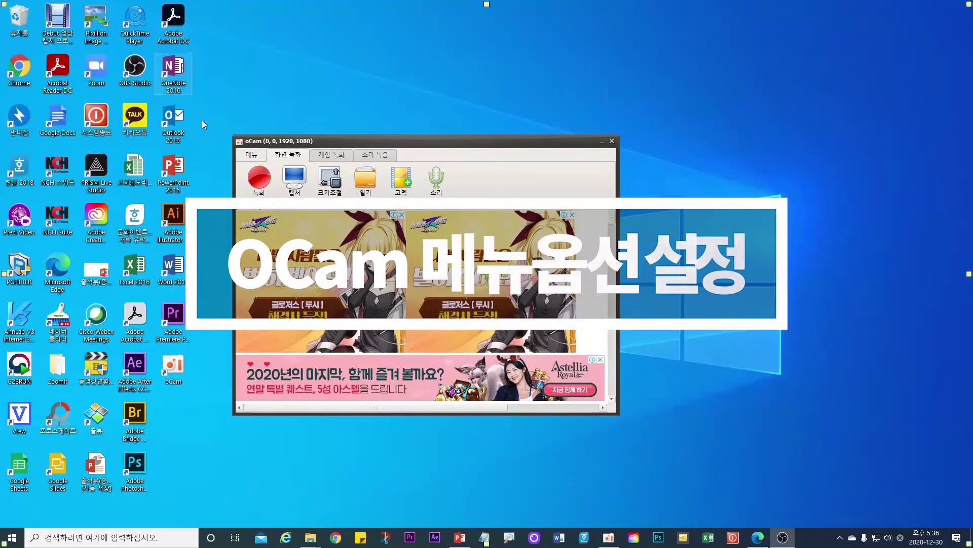
Open oCam's options and set the video quality to 높음 in the general recording settings
{"action": "left_click", "coordinate": [251, 159]}
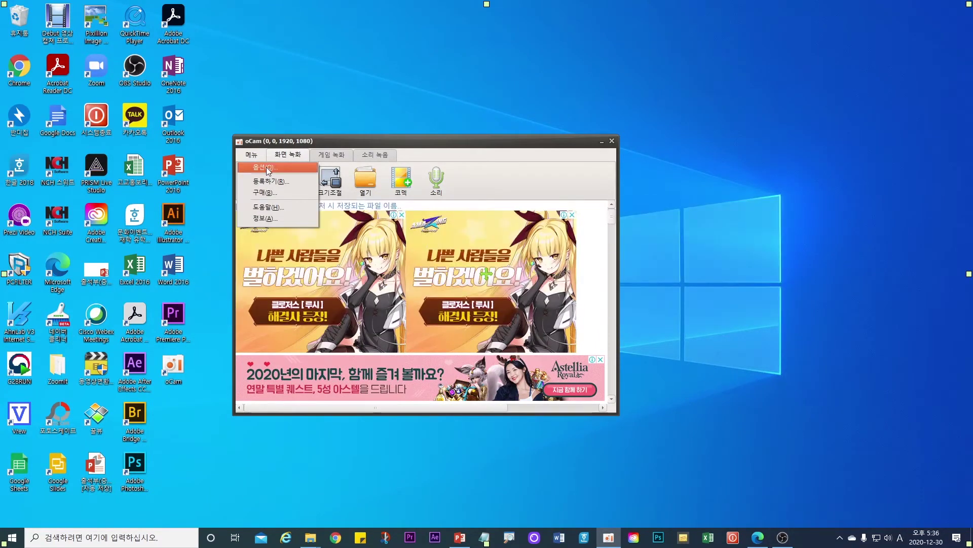
{"action": "left_click", "coordinate": [266, 168]}
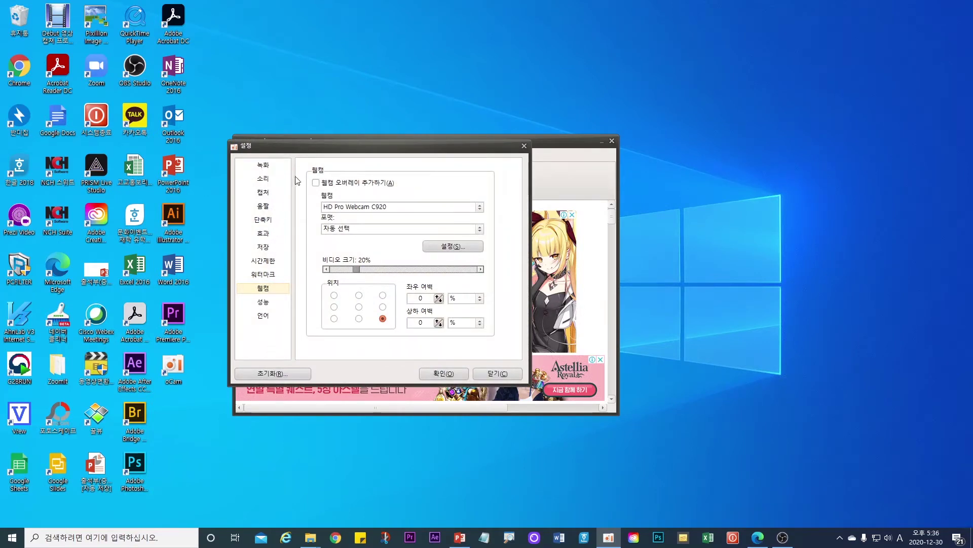
{"action": "left_click", "coordinate": [263, 166]}
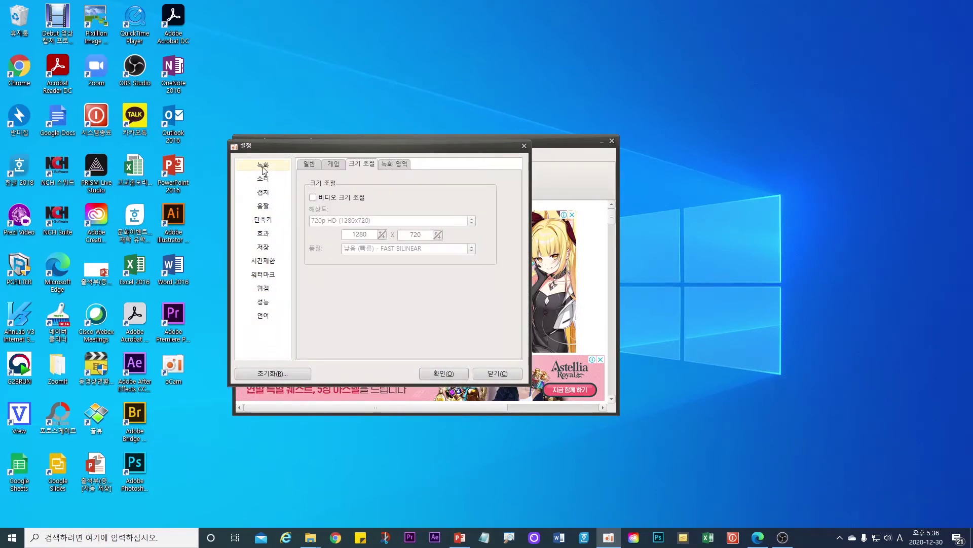
{"action": "left_click", "coordinate": [309, 165]}
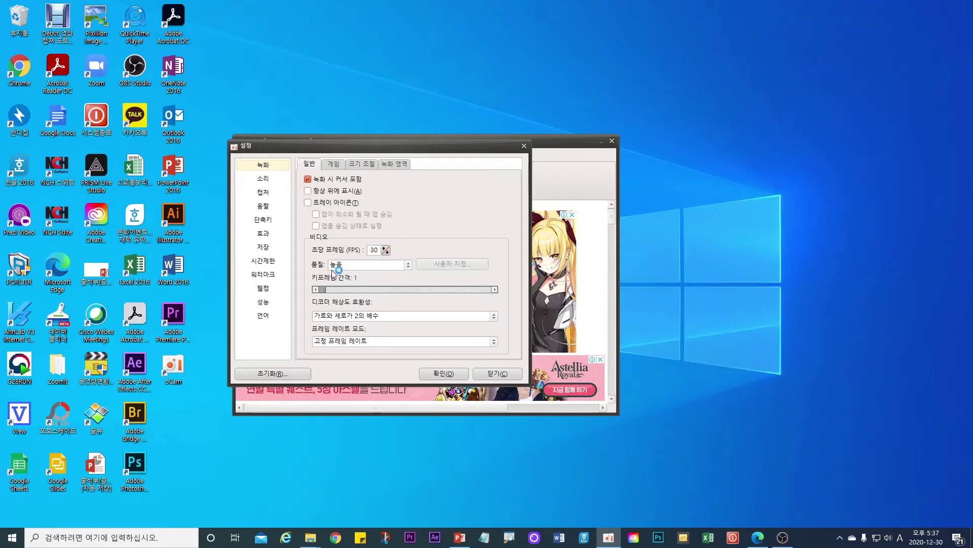
{"action": "left_click", "coordinate": [409, 265]}
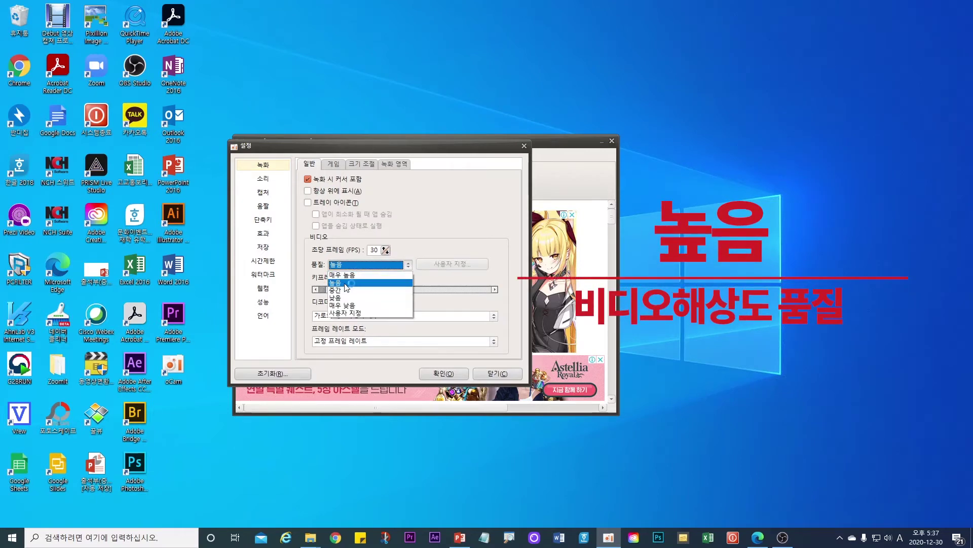
{"action": "left_click", "coordinate": [346, 286]}
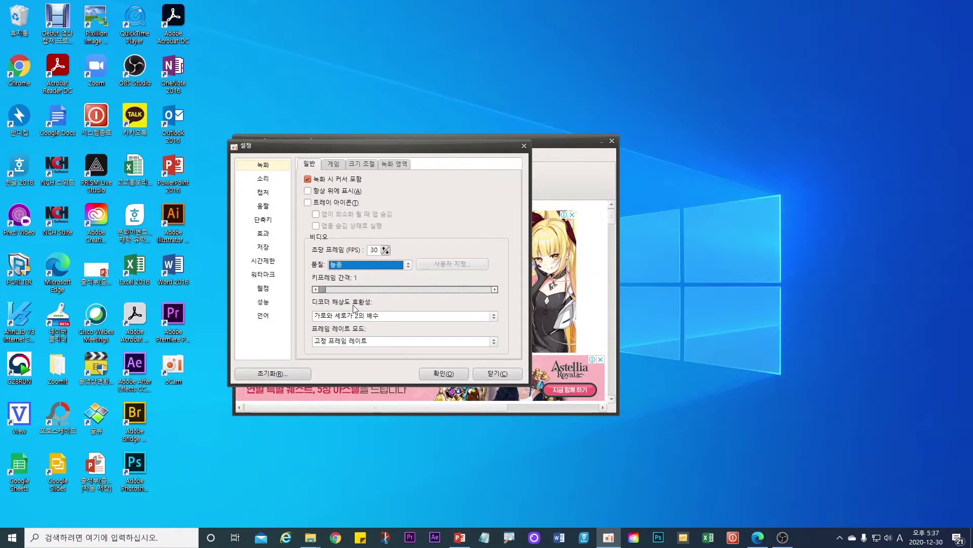
Set decoder resolution compatibility to 가로와 세로가 2의 배수 and frame rate mode to 고정 프레임 레이트, then save the settings
{"action": "left_click", "coordinate": [494, 317]}
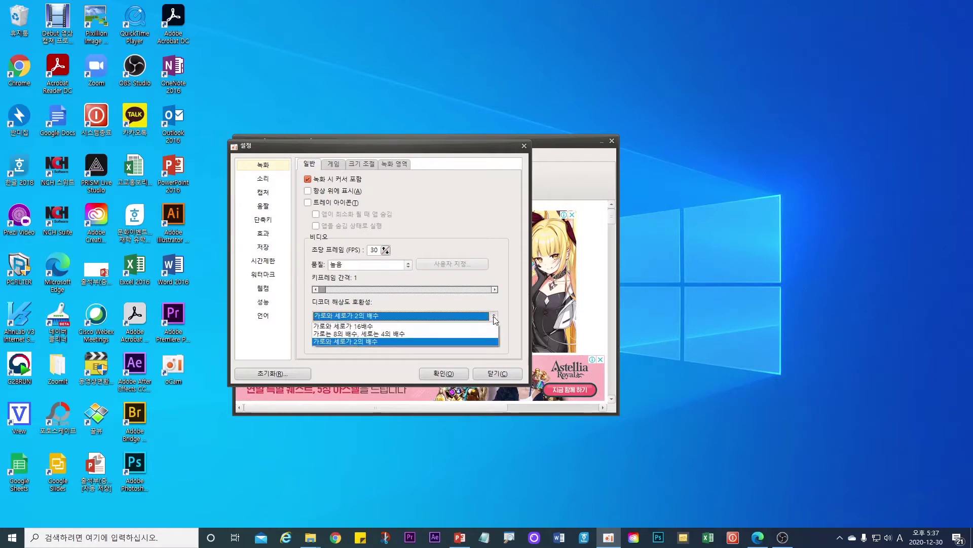
{"action": "left_click", "coordinate": [349, 343]}
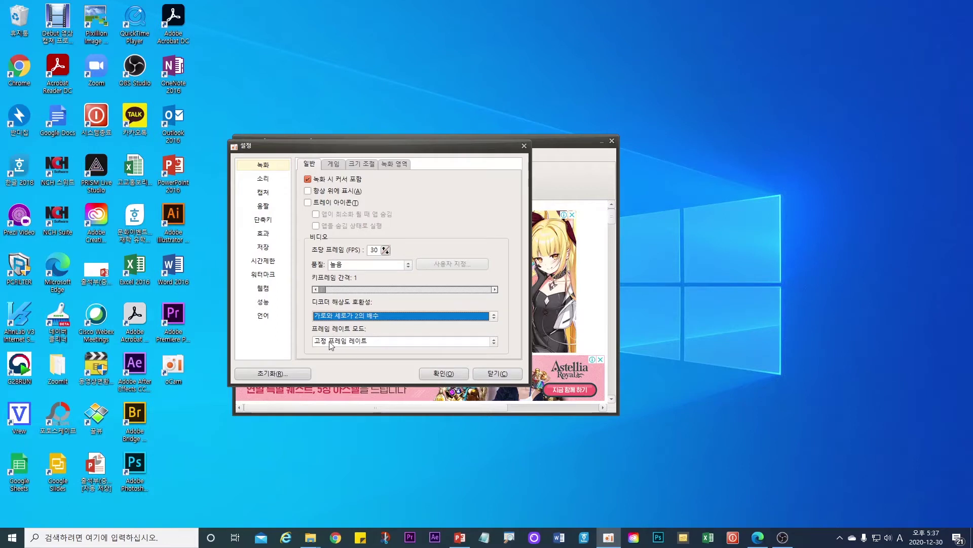
{"action": "left_click", "coordinate": [494, 344]}
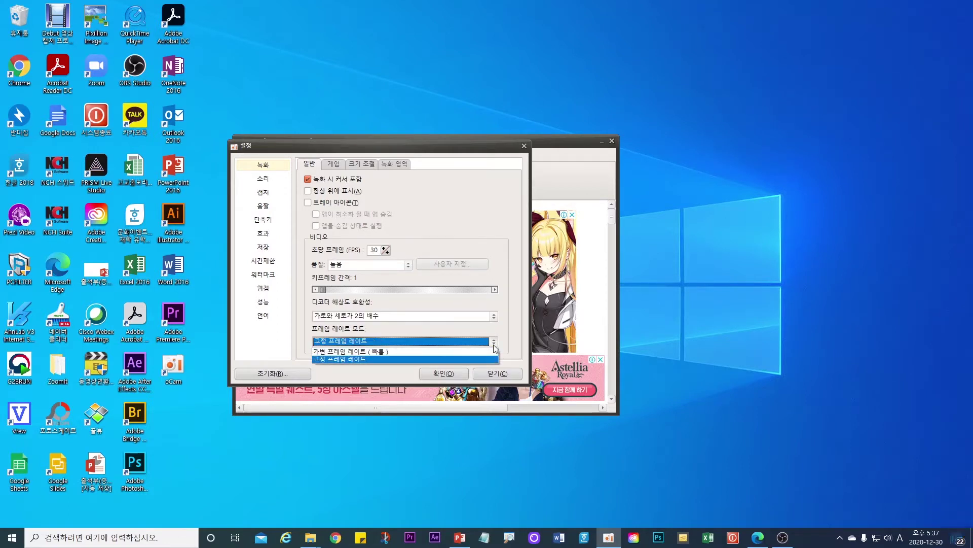
{"action": "left_click", "coordinate": [359, 361]}
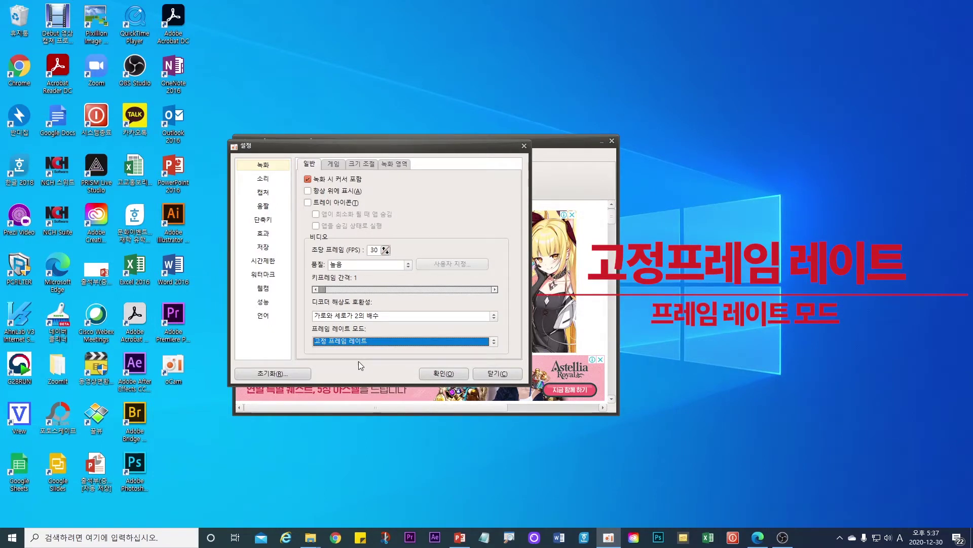
{"action": "left_click", "coordinate": [494, 345]}
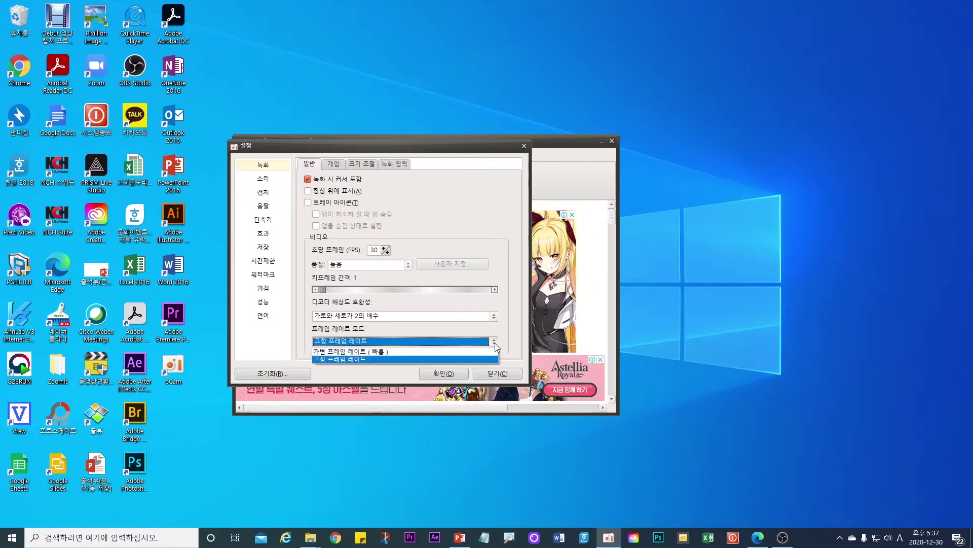
{"action": "left_click", "coordinate": [354, 359]}
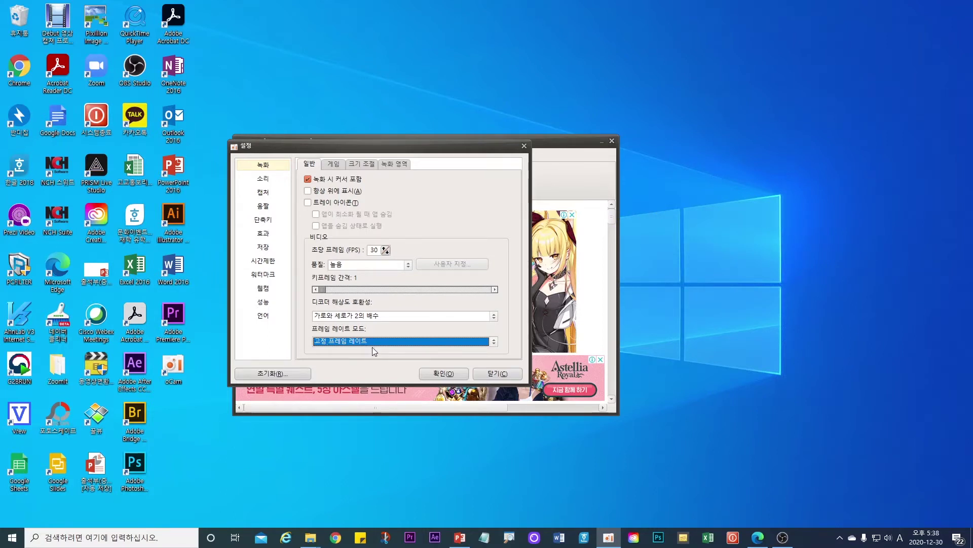
{"action": "left_click", "coordinate": [442, 373]}
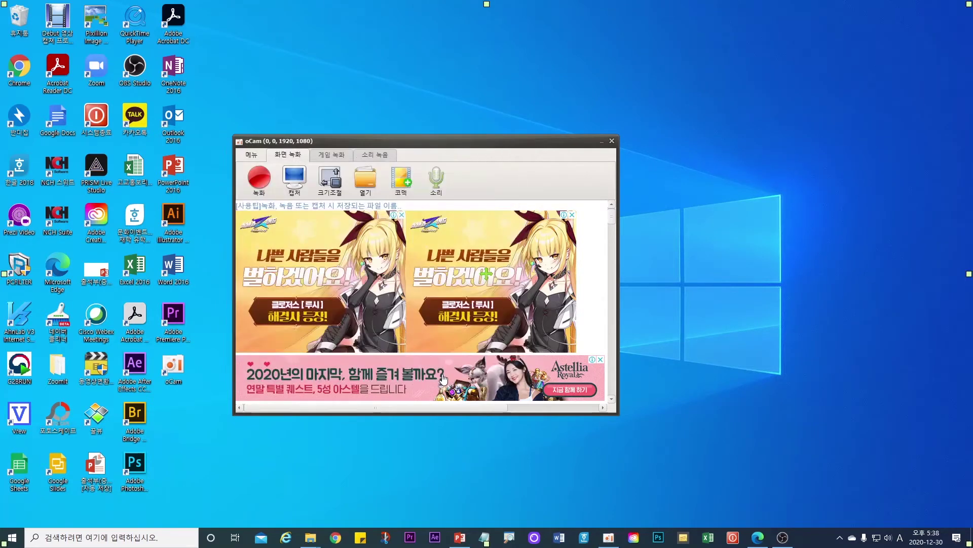
Reopen the options and set the microphone input source to 입력 1+2 (스테레오 채널) in the sound settings
{"action": "left_click", "coordinate": [250, 157]}
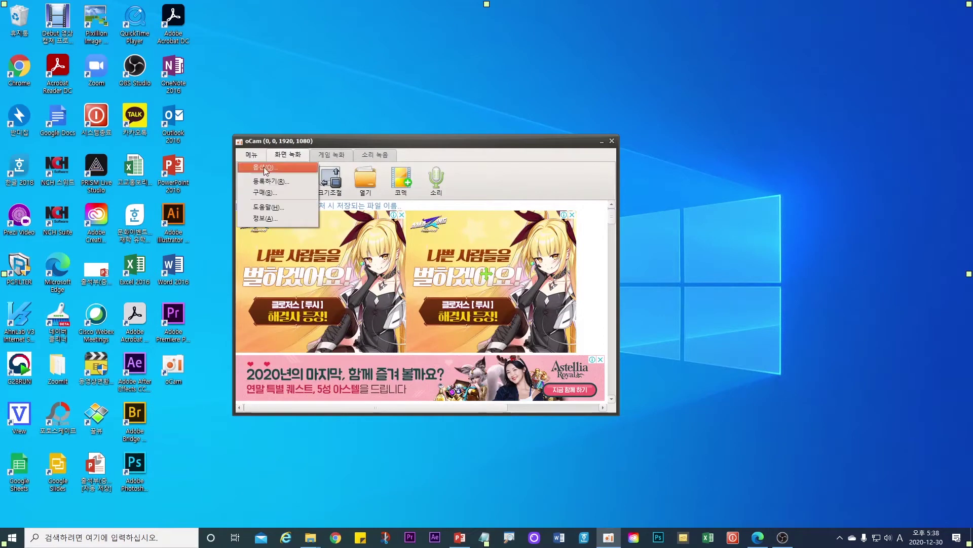
{"action": "left_click", "coordinate": [264, 170]}
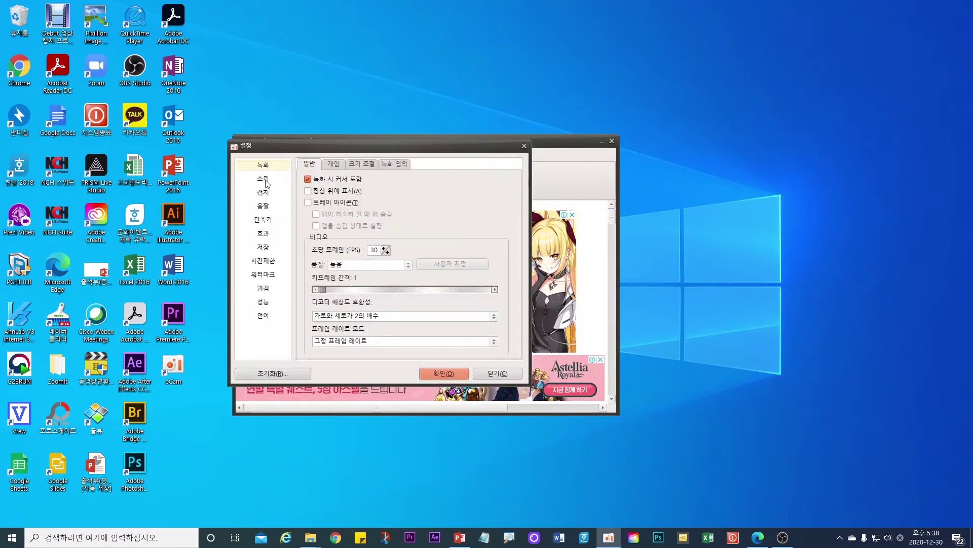
{"action": "left_click", "coordinate": [263, 179]}
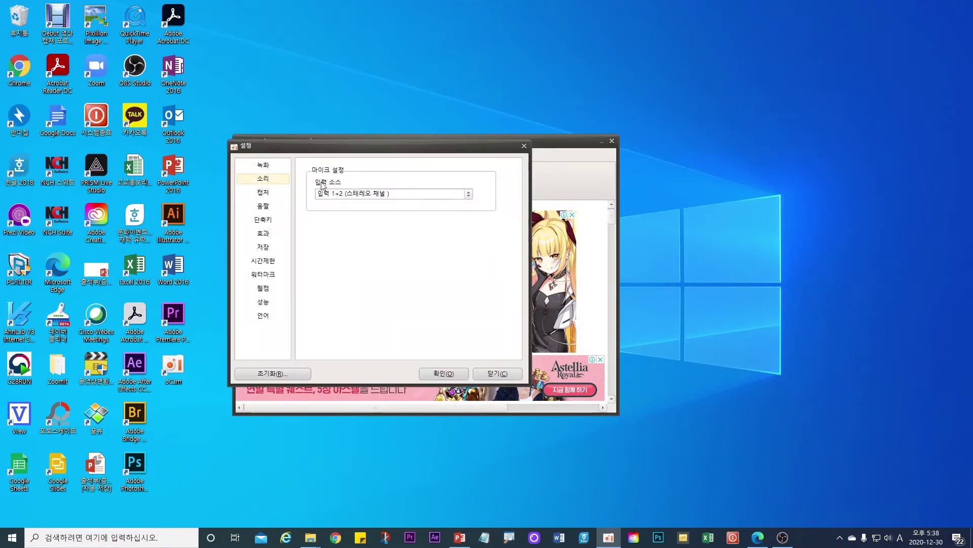
{"action": "left_click", "coordinate": [472, 195]}
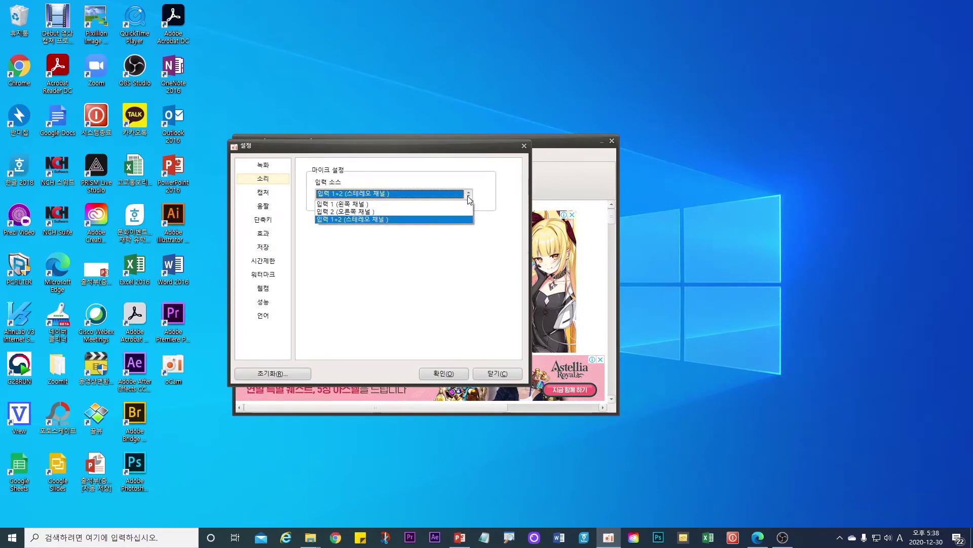
{"action": "left_click", "coordinate": [371, 220]}
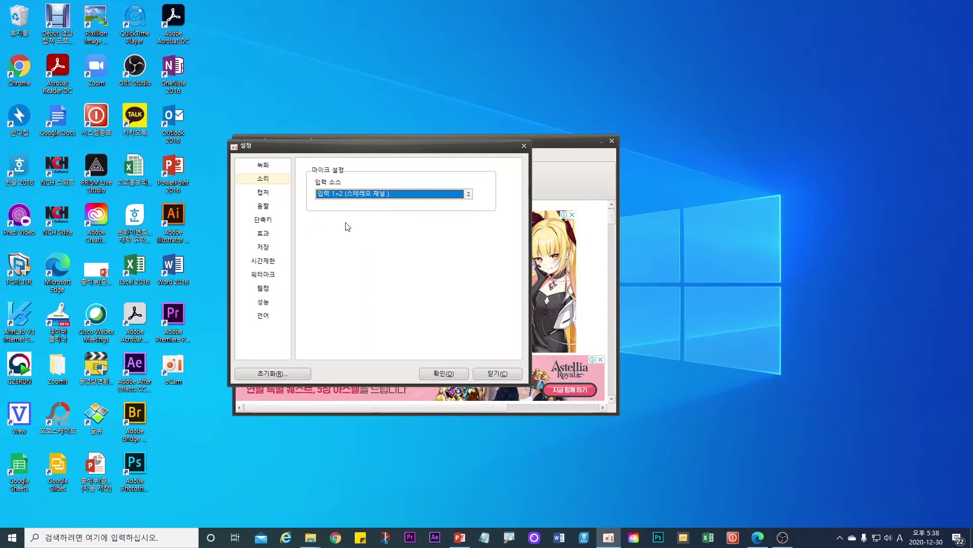
Set the capture image format to Portable network graphic images (*.png) and bring up the 단축키 settings
{"action": "left_click", "coordinate": [263, 194]}
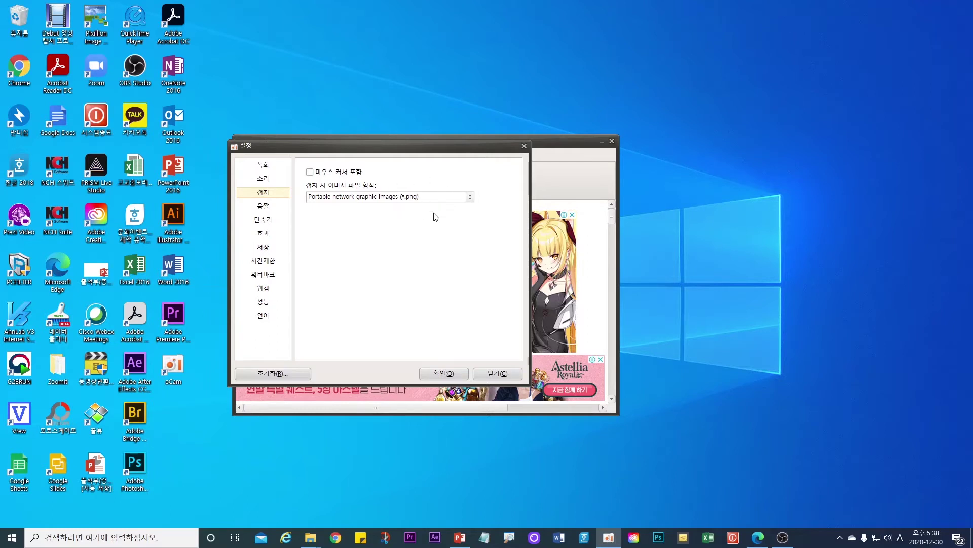
{"action": "left_click", "coordinate": [471, 200]}
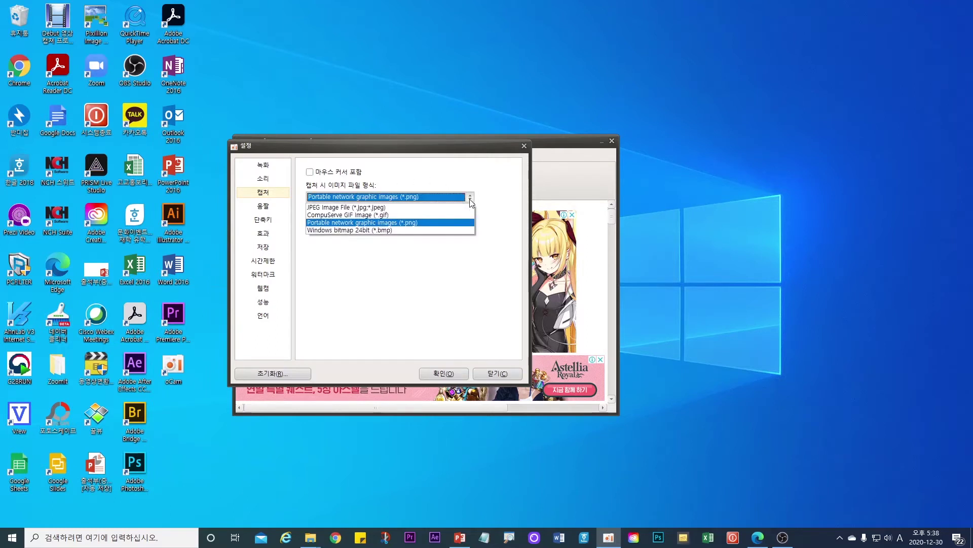
{"action": "left_click", "coordinate": [408, 226]}
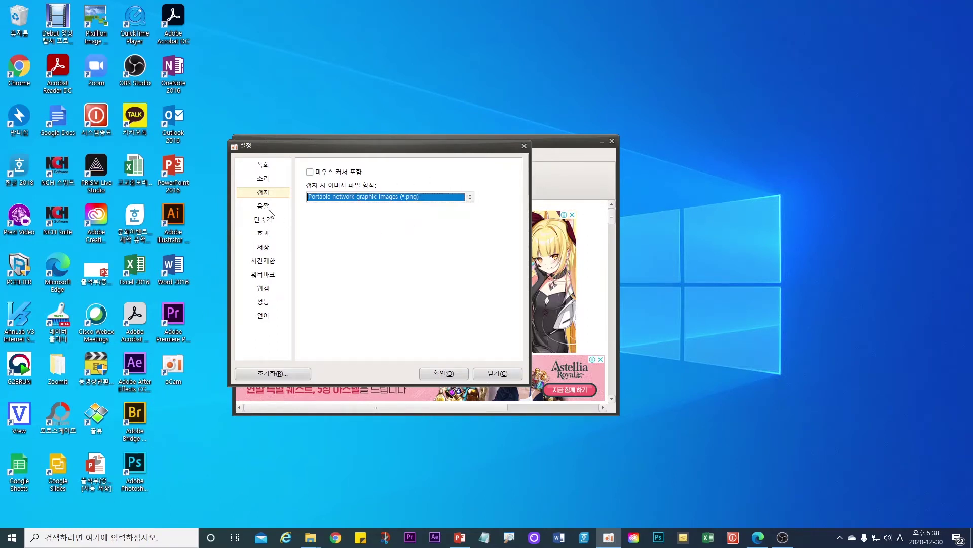
{"action": "left_click", "coordinate": [269, 225]}
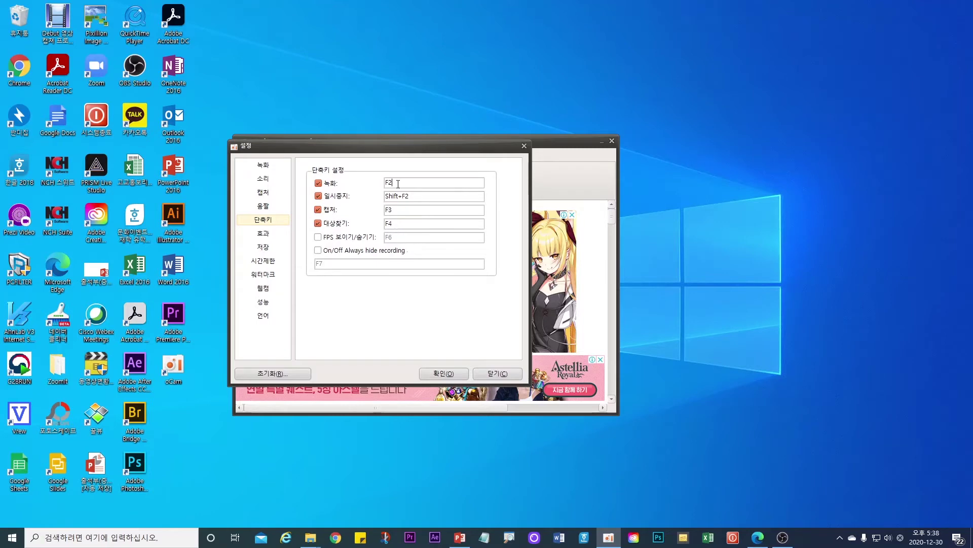
In the 효과 settings, increase the cursor size slightly
{"action": "left_click", "coordinate": [266, 235]}
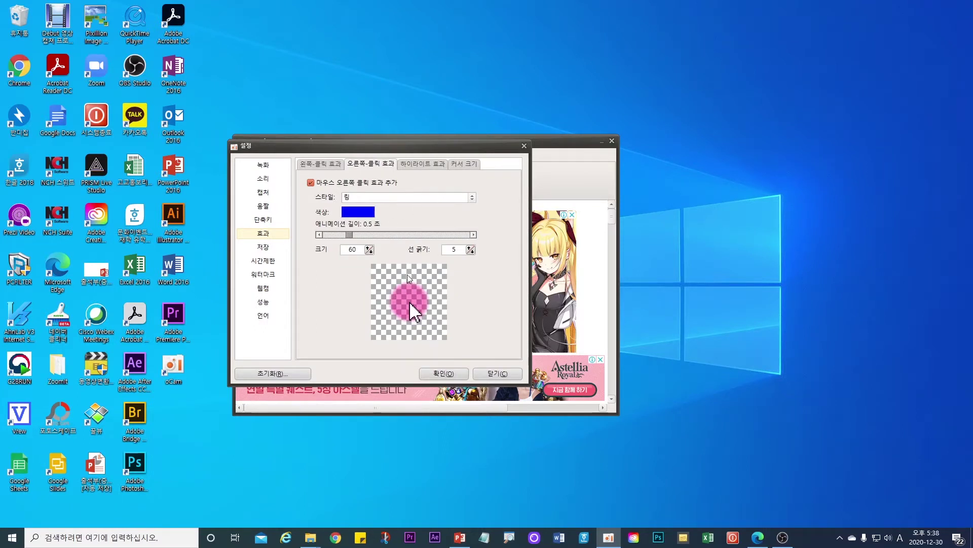
{"action": "left_click", "coordinate": [464, 163]}
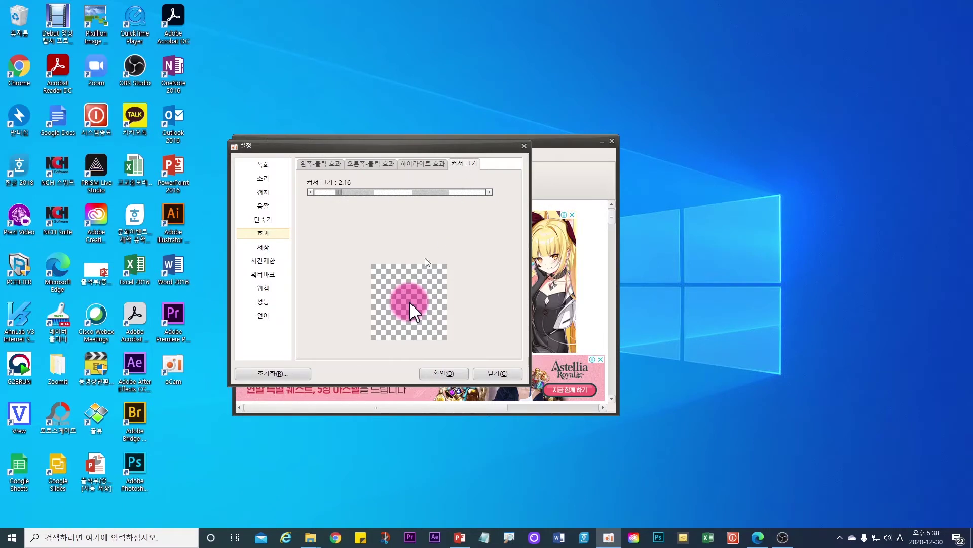
{"action": "mouse_move", "coordinate": [339, 192]}
{"action": "left_mouse_down"}
{"action": "mouse_move", "coordinate": [366, 192]}
{"action": "mouse_move", "coordinate": [343, 191]}
{"action": "left_mouse_up"}
Confirm magenta as the cursor highlight colour and adjust the highlight's size, soft edge and opacity
{"action": "left_click", "coordinate": [424, 165]}
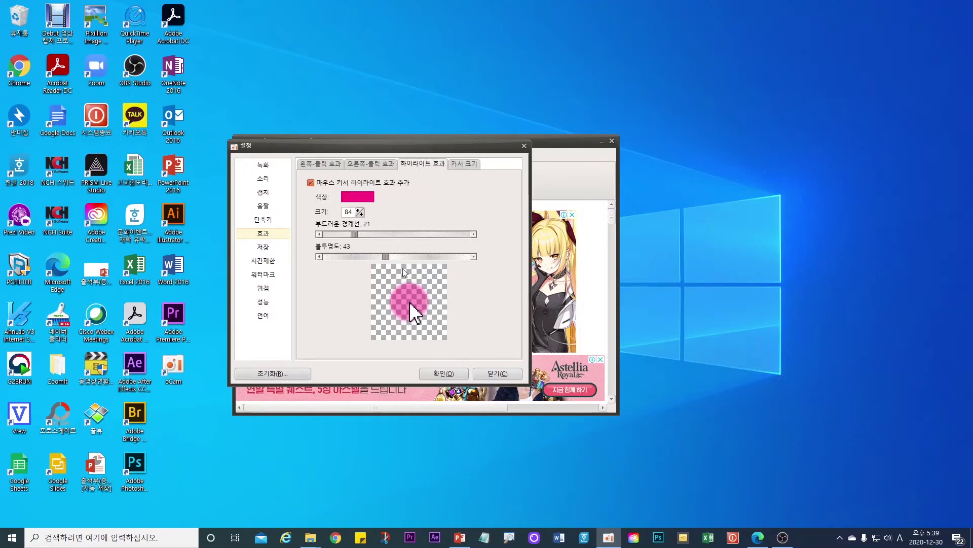
{"action": "left_click", "coordinate": [364, 200]}
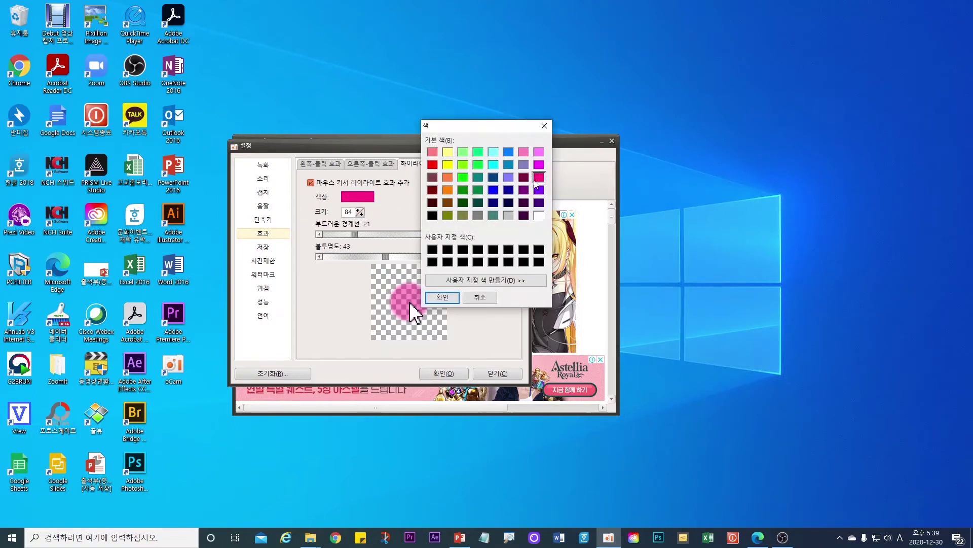
{"action": "left_click", "coordinate": [452, 299]}
{"action": "left_click_drag", "start_coordinate": [357, 237], "coordinate": [376, 256]}
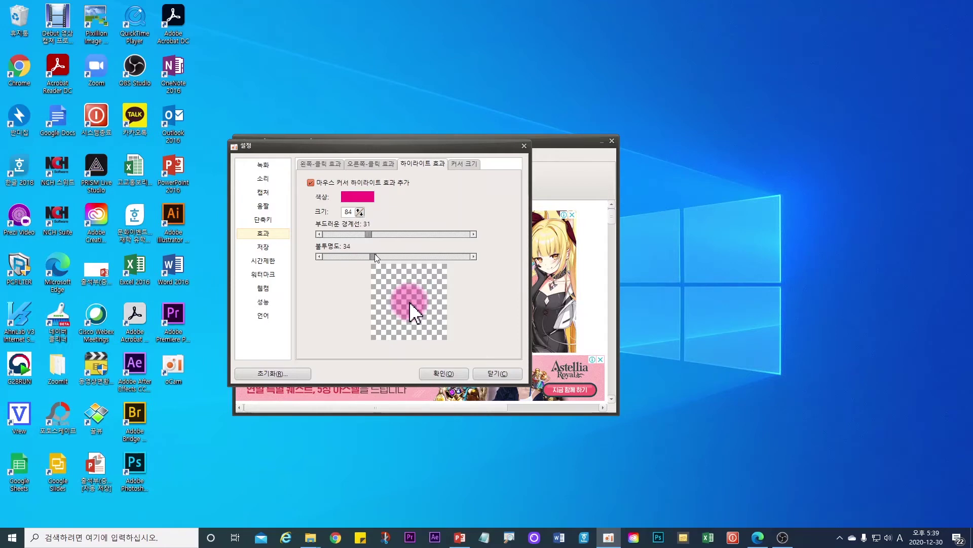
{"action": "left_click", "coordinate": [359, 210]}
{"action": "left_click_drag", "start_coordinate": [368, 236], "coordinate": [393, 259]}
Try the 별 and 회전하는 별 styles for the left-click effect, and return the style to 링
{"action": "left_click", "coordinate": [325, 165]}
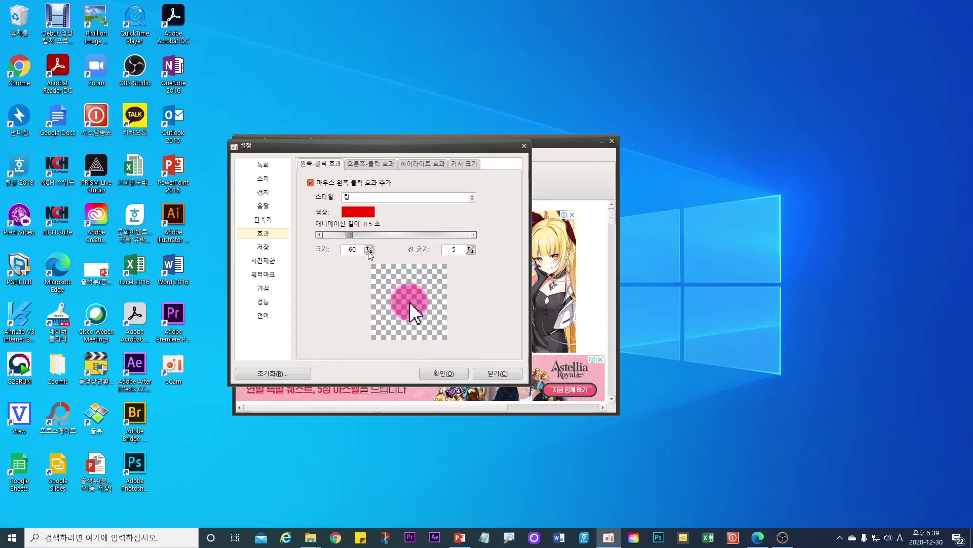
{"action": "left_click", "coordinate": [470, 199]}
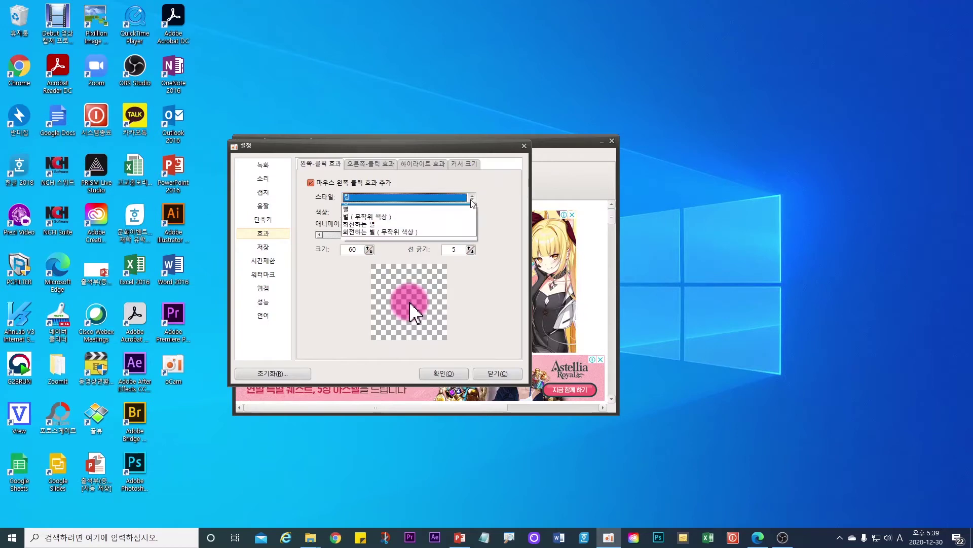
{"action": "left_click", "coordinate": [388, 215]}
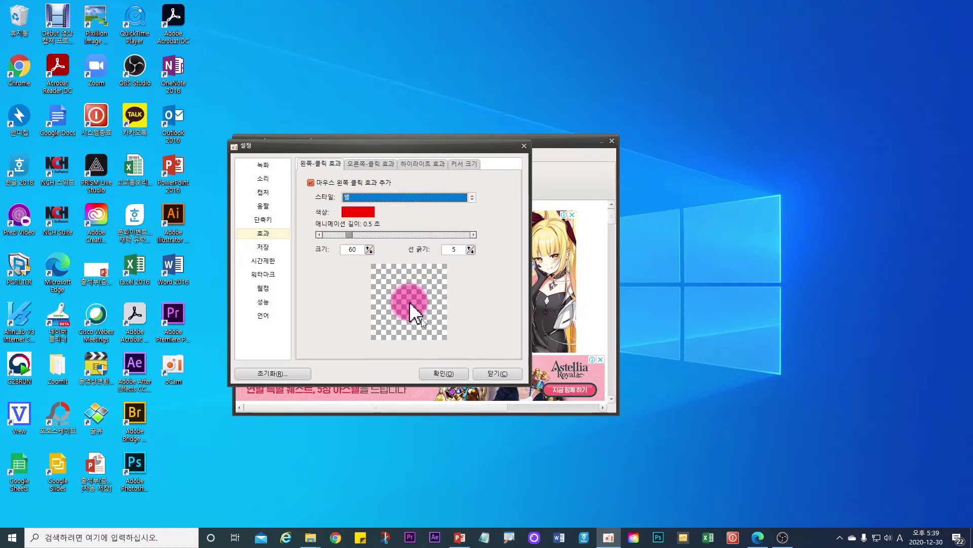
{"action": "left_click", "coordinate": [472, 198]}
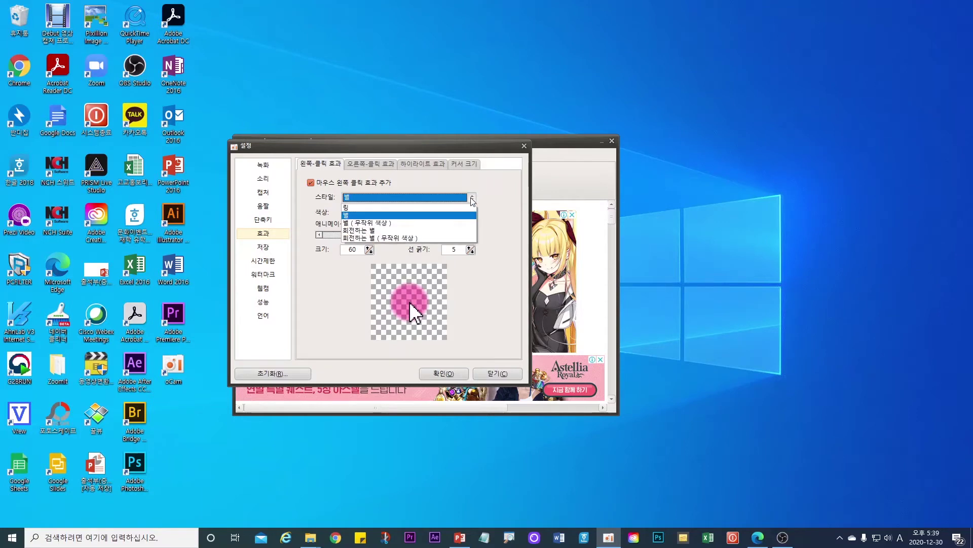
{"action": "left_click", "coordinate": [362, 231]}
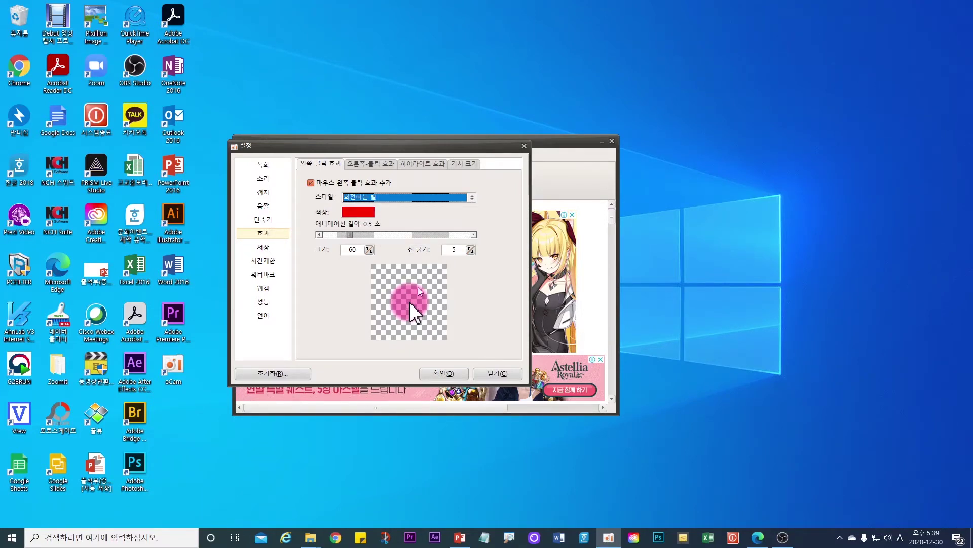
{"action": "left_click", "coordinate": [472, 198]}
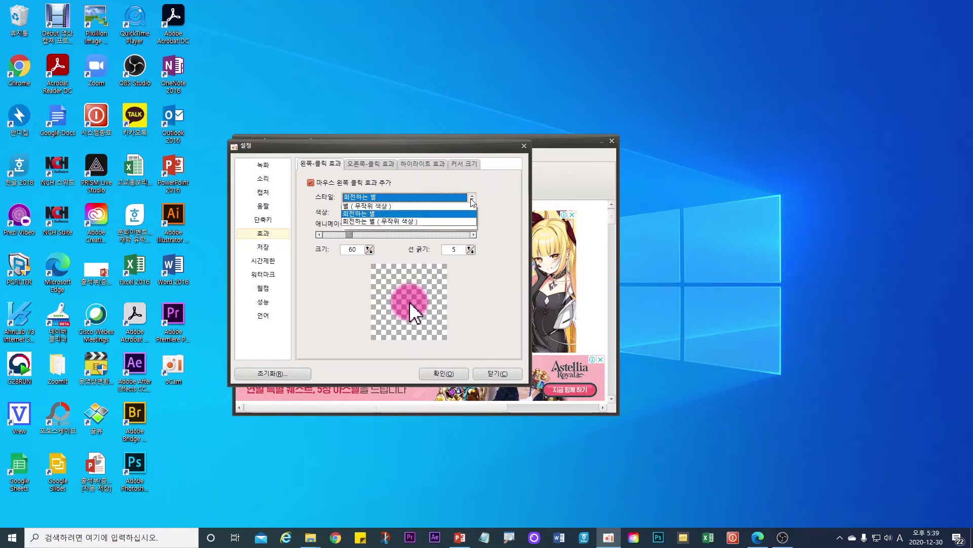
{"action": "left_click", "coordinate": [348, 213]}
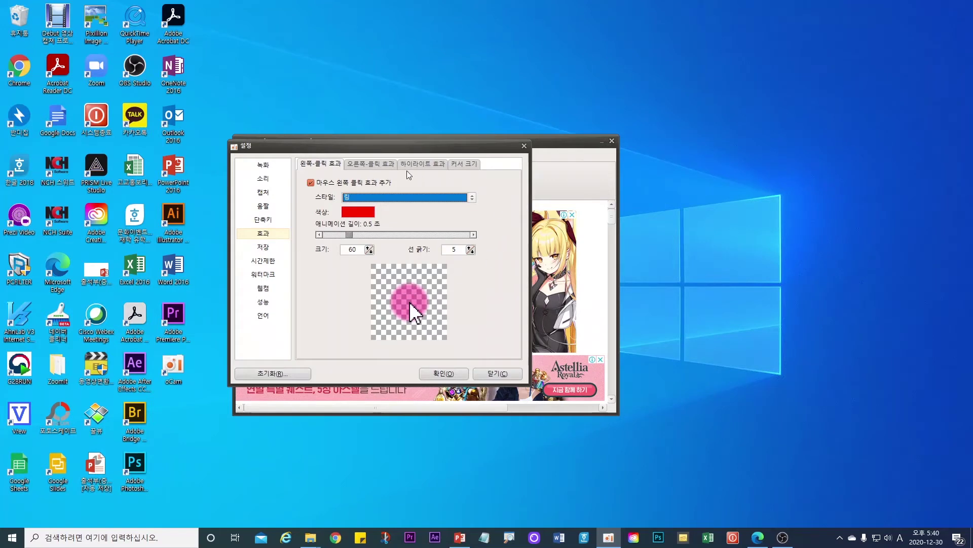
Set the right-click effect style to 별 and save the settings
{"action": "left_click", "coordinate": [372, 168]}
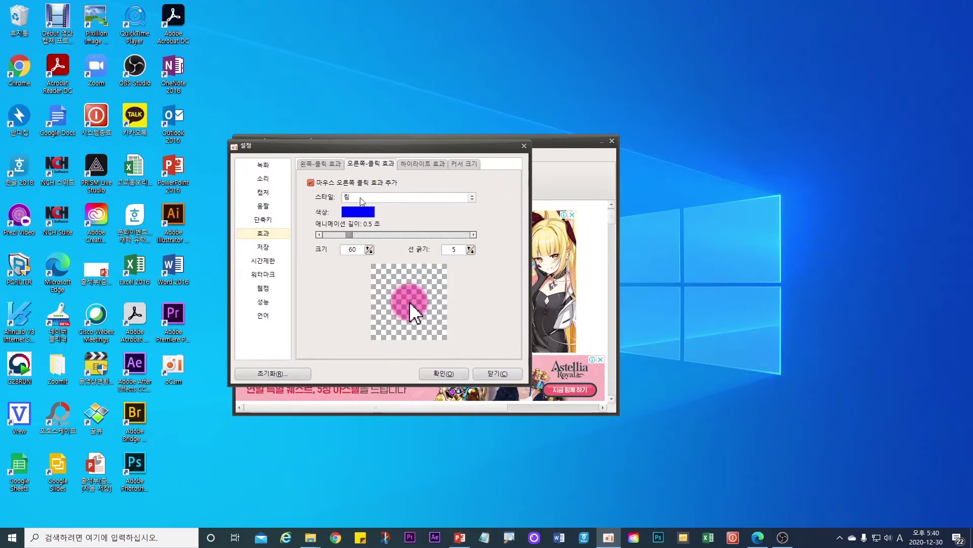
{"action": "left_click", "coordinate": [472, 198]}
{"action": "left_click", "coordinate": [347, 213]}
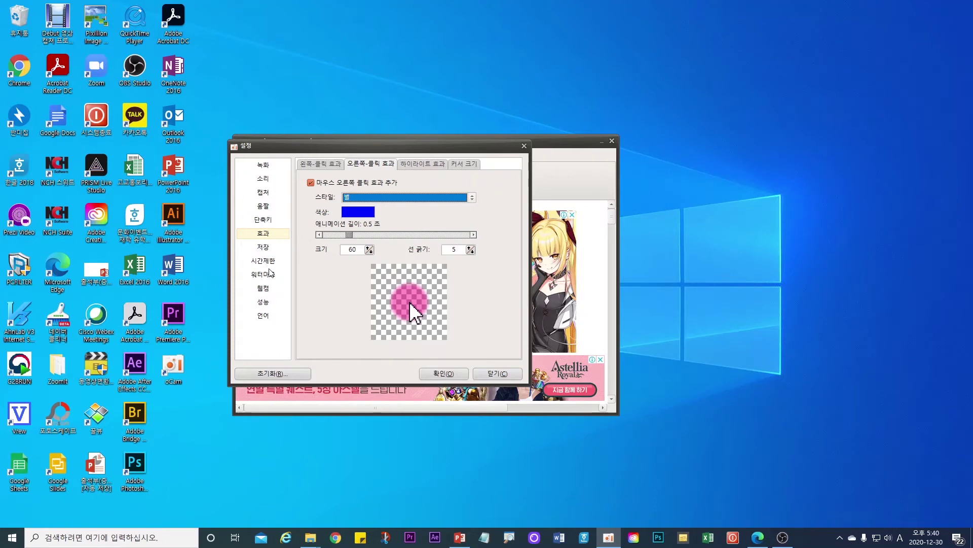
{"action": "left_click", "coordinate": [439, 374]}
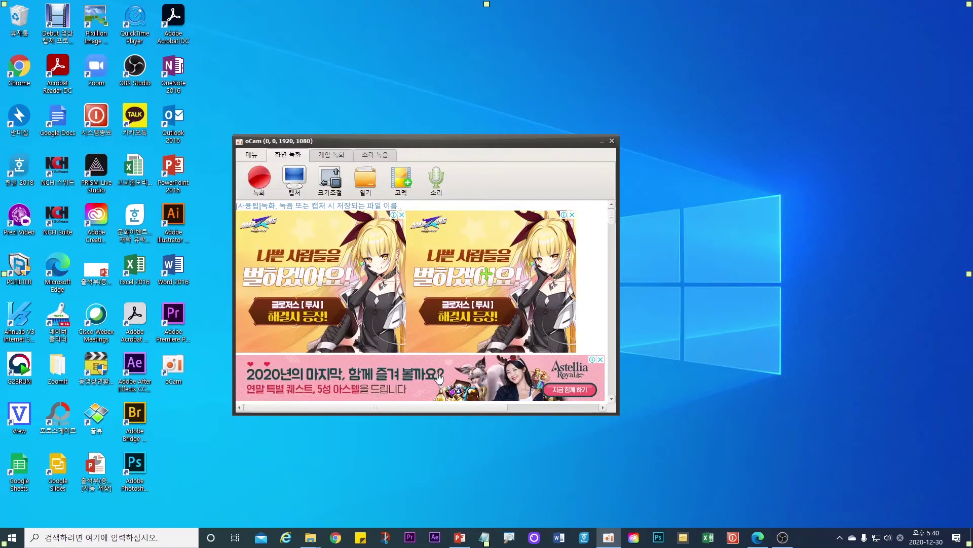
Reopen the options and choose the 화면녹화(오캠) folder under D:\사이버강의제작\강의녹화영상편집 as the save path
{"action": "left_click", "coordinate": [252, 155]}
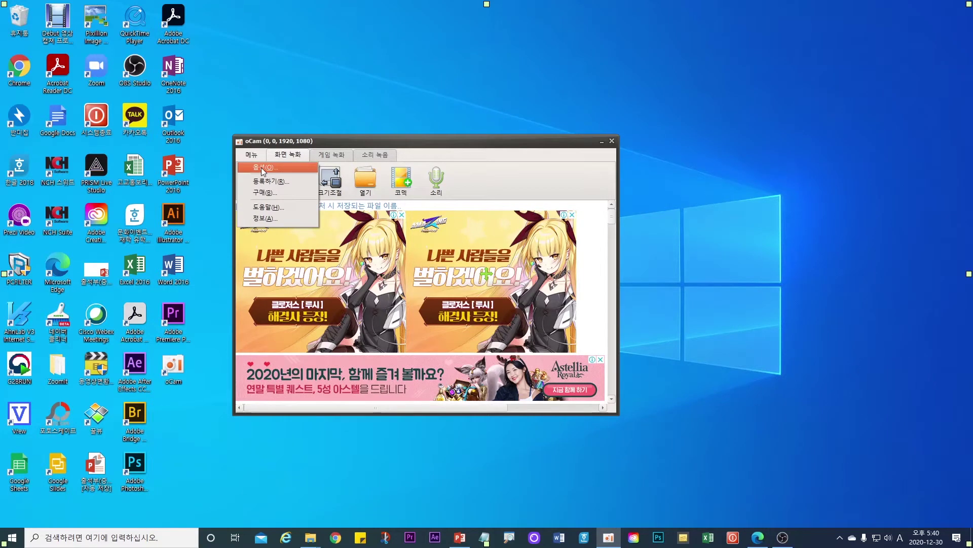
{"action": "left_click", "coordinate": [262, 169]}
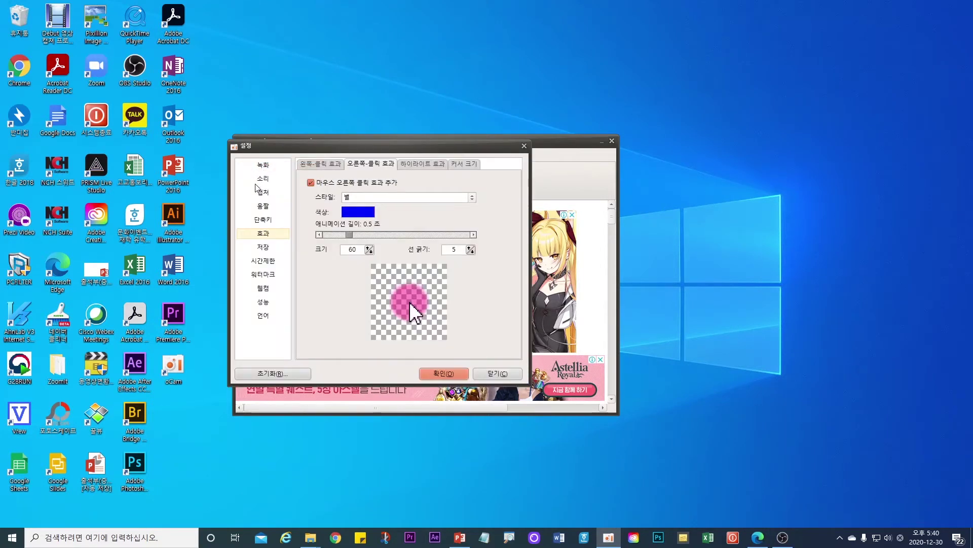
{"action": "left_click", "coordinate": [269, 250]}
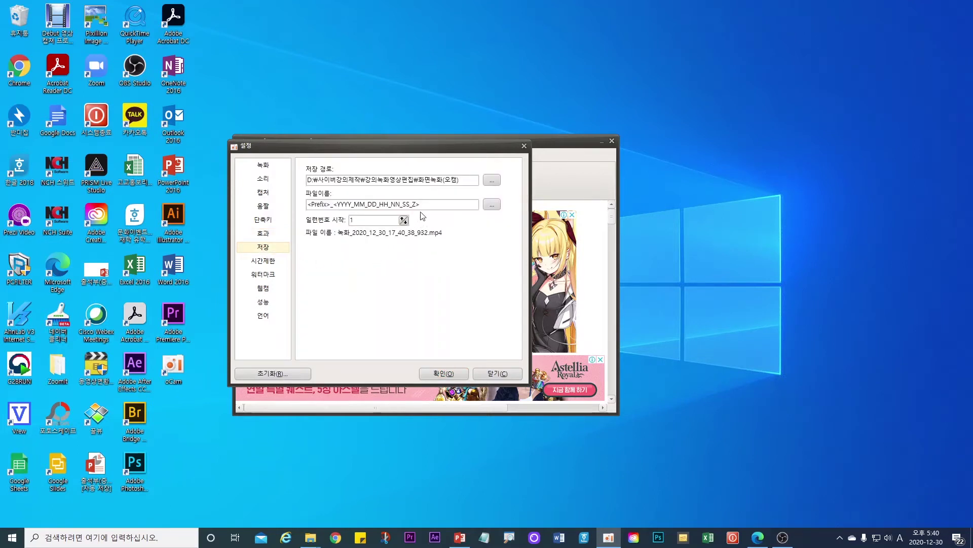
{"action": "left_click", "coordinate": [491, 180]}
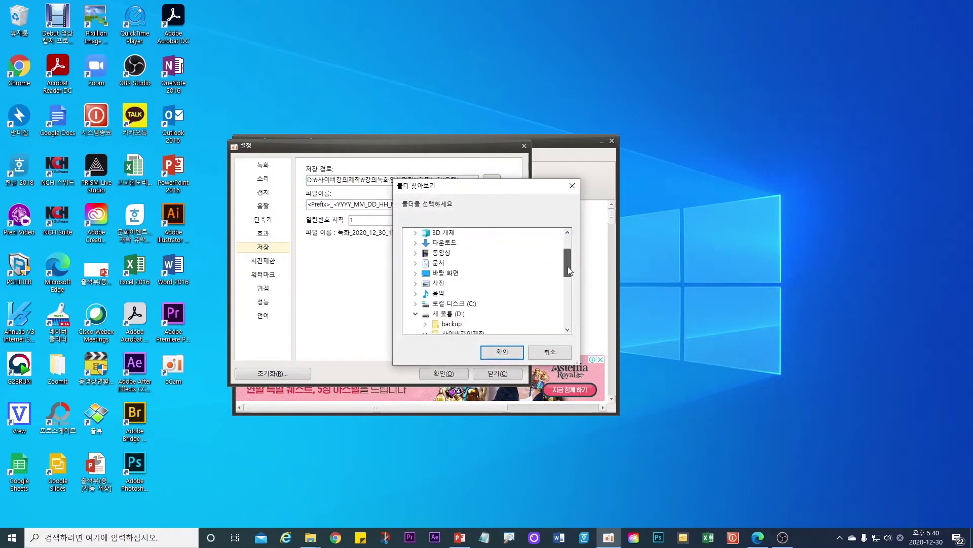
{"action": "left_click_drag", "start_coordinate": [568, 266], "coordinate": [568, 277]}
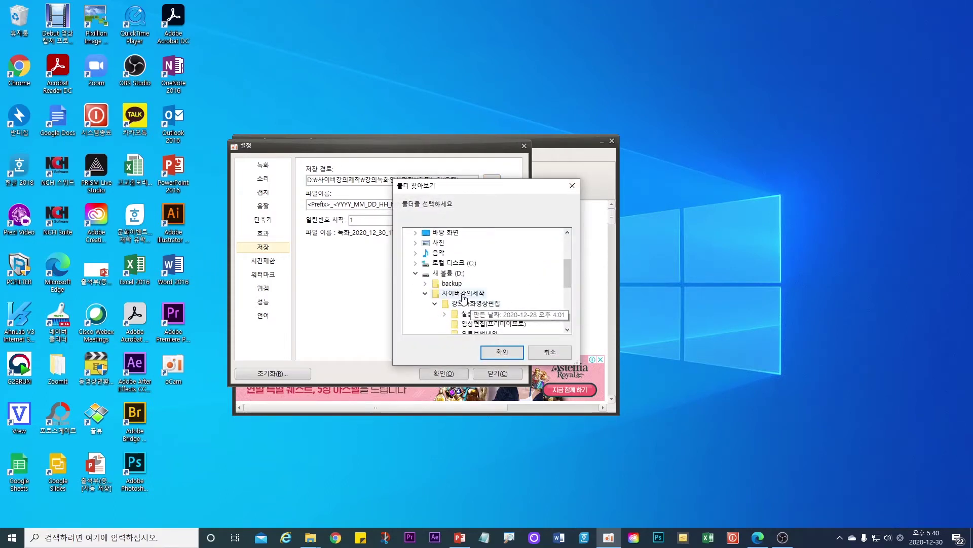
{"action": "left_click_drag", "start_coordinate": [568, 278], "coordinate": [571, 290]}
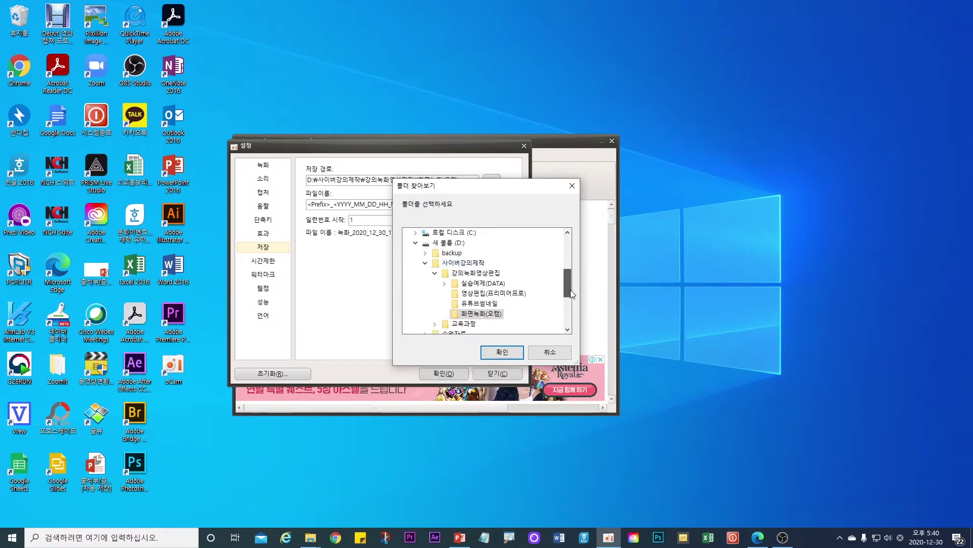
{"action": "left_click", "coordinate": [502, 352]}
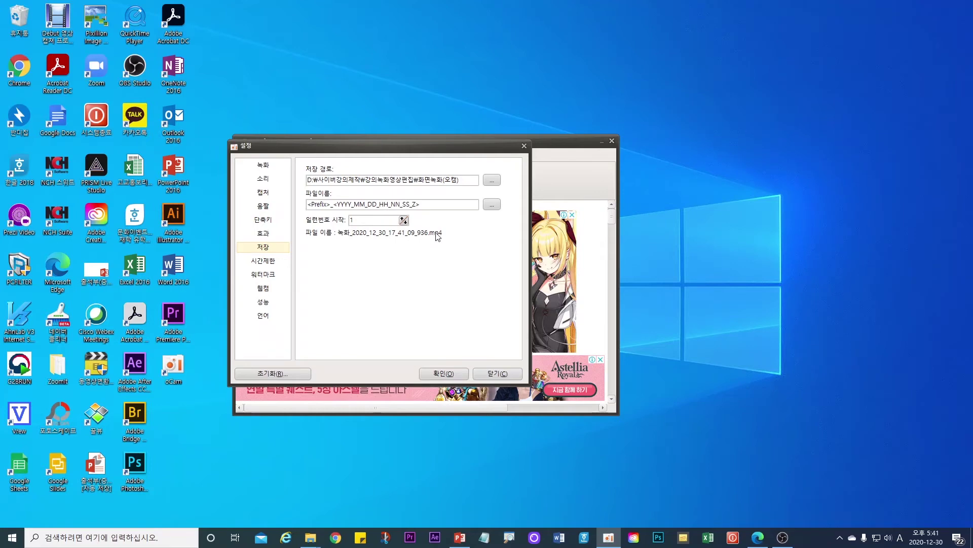
View the recording time limit settings, try the video watermark in the upper-right and lower-right positions, and turn the watermark back off
{"action": "left_click", "coordinate": [263, 263]}
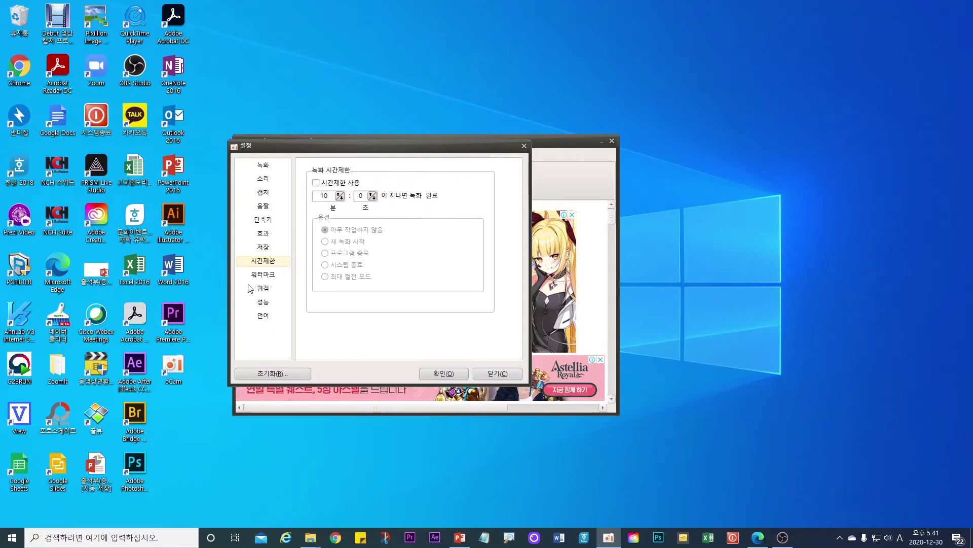
{"action": "left_click", "coordinate": [262, 274]}
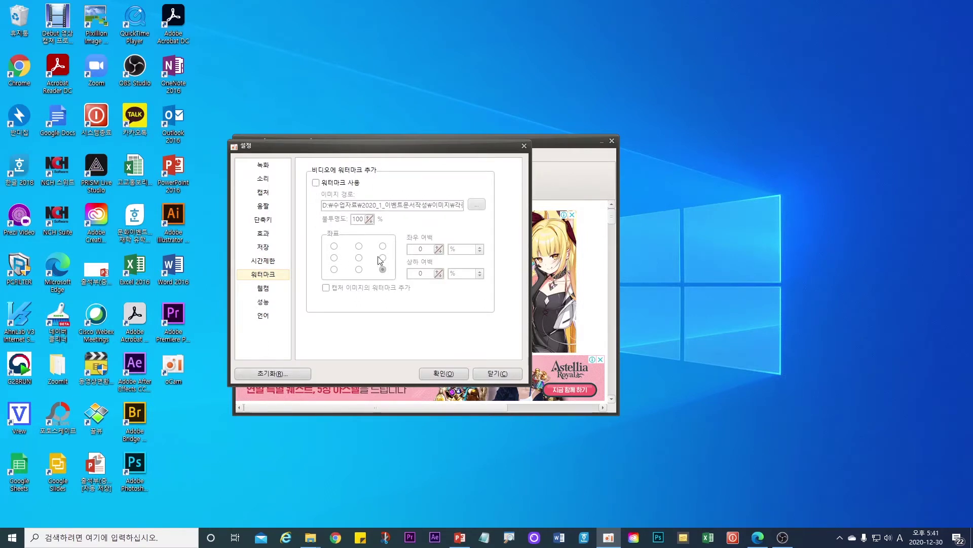
{"action": "left_click", "coordinate": [317, 184]}
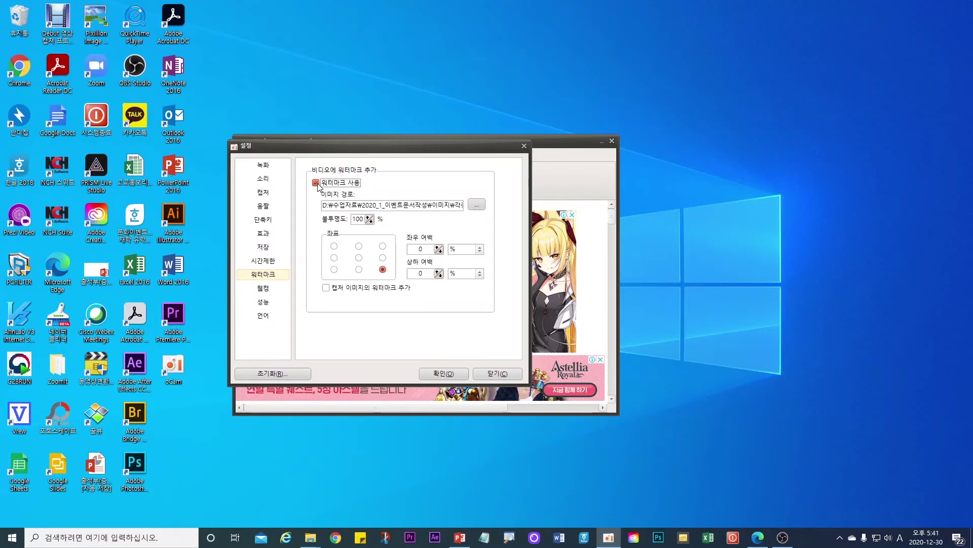
{"action": "left_click", "coordinate": [382, 247]}
{"action": "left_click", "coordinate": [384, 268]}
{"action": "left_click", "coordinate": [316, 183]}
Try the webcam overlay option, view the available webcam devices with HD Pro Webcam C920 selected, and turn the overlay back off
{"action": "left_click", "coordinate": [264, 291]}
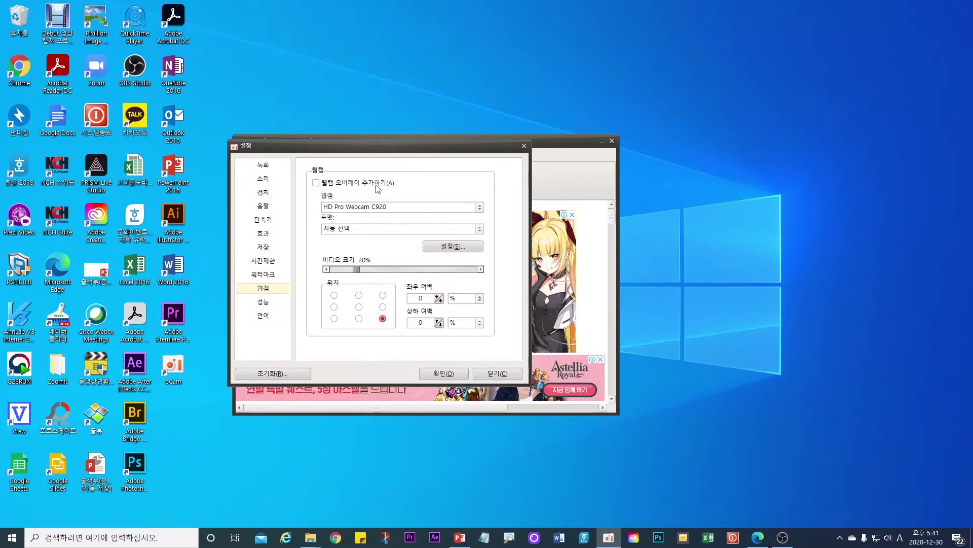
{"action": "left_click", "coordinate": [316, 183]}
{"action": "left_click", "coordinate": [479, 208]}
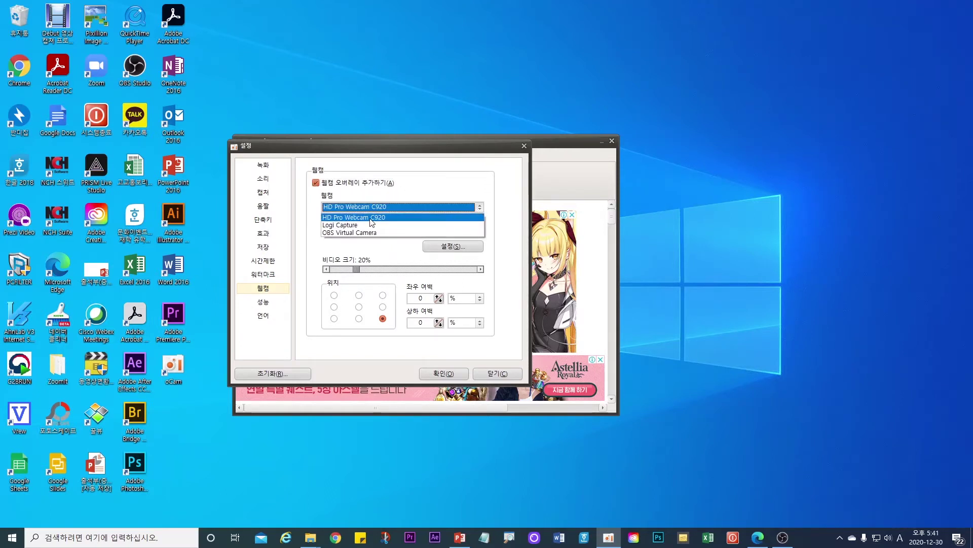
{"action": "left_click", "coordinate": [383, 200]}
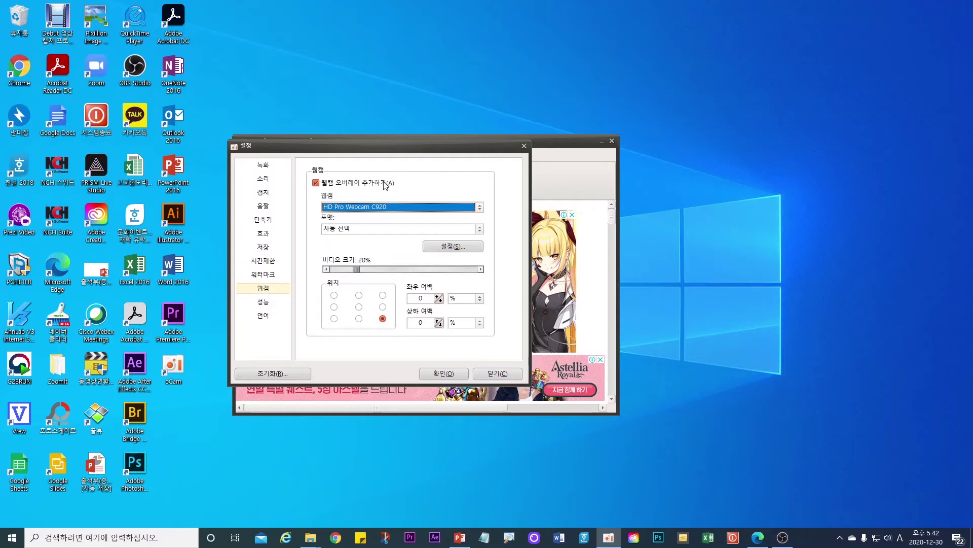
{"action": "left_click", "coordinate": [317, 185]}
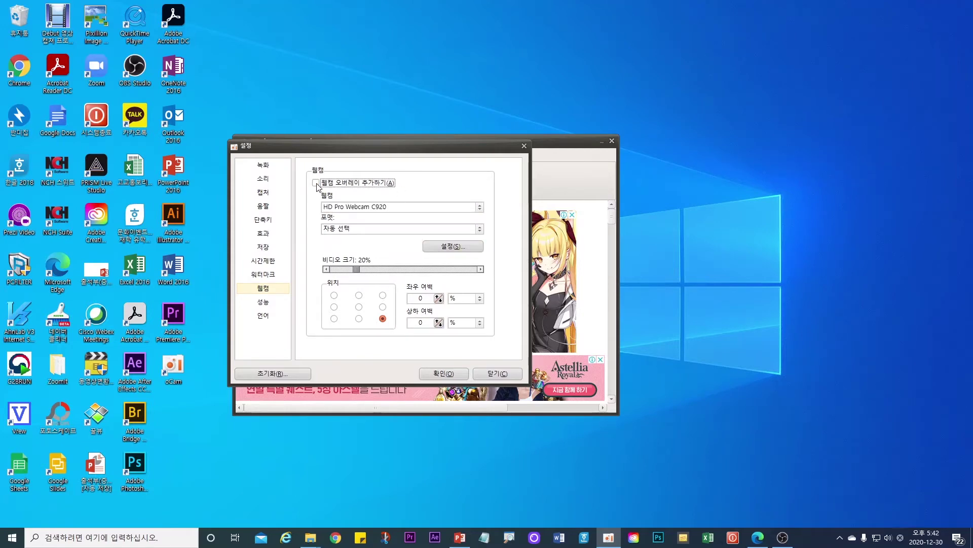
View the performance and language settings, save the options, and look through the main menu commands
{"action": "left_click", "coordinate": [266, 304]}
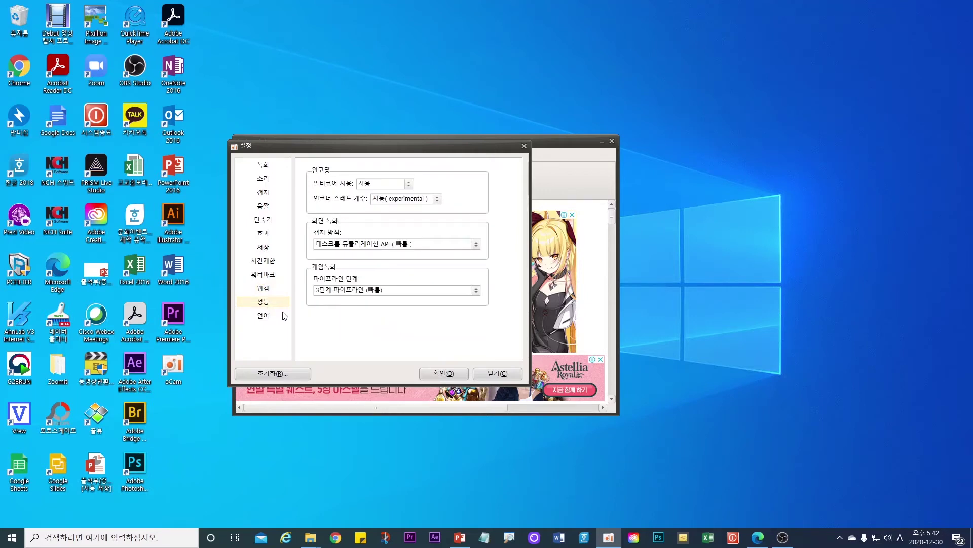
{"action": "left_click", "coordinate": [270, 318]}
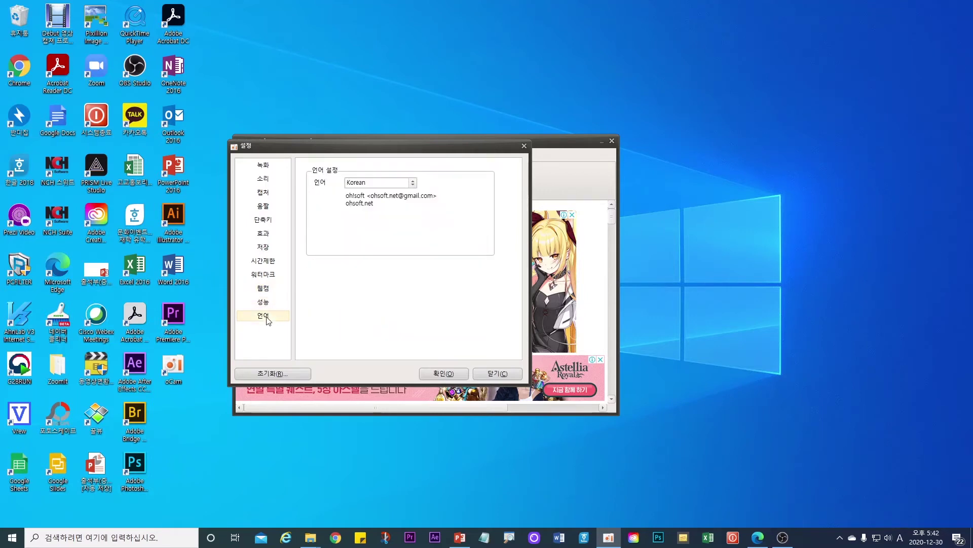
{"action": "left_click", "coordinate": [445, 374]}
{"action": "left_click", "coordinate": [252, 155]}
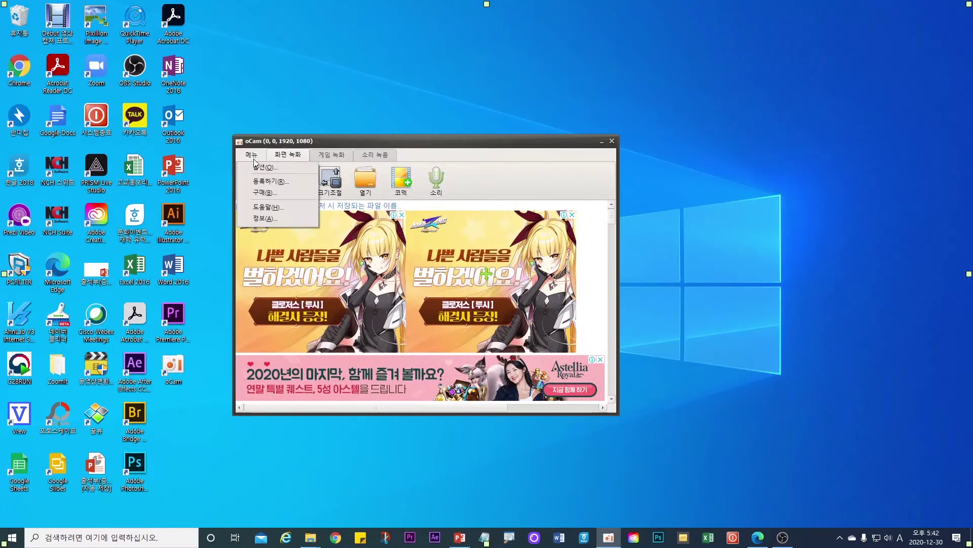
{"action": "left_click", "coordinate": [482, 181]}
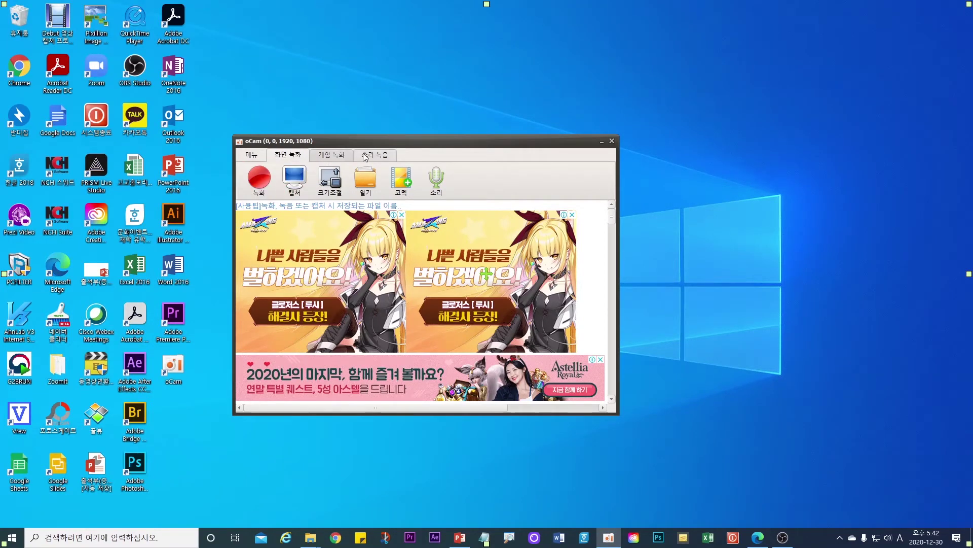
Switch to sound recording mode and select 마이크(HD Pro Webcam C920) as the microphone source
{"action": "left_click", "coordinate": [378, 159]}
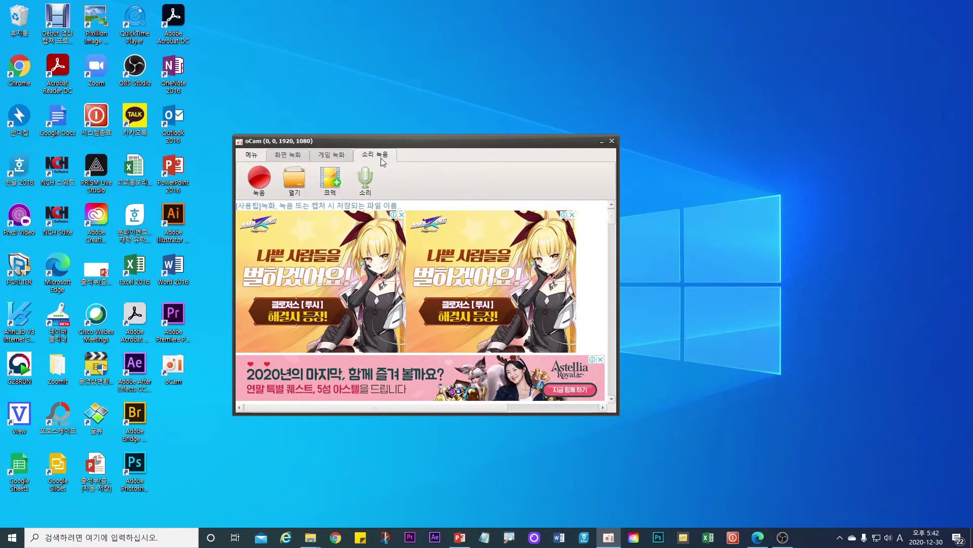
{"action": "left_click", "coordinate": [369, 183]}
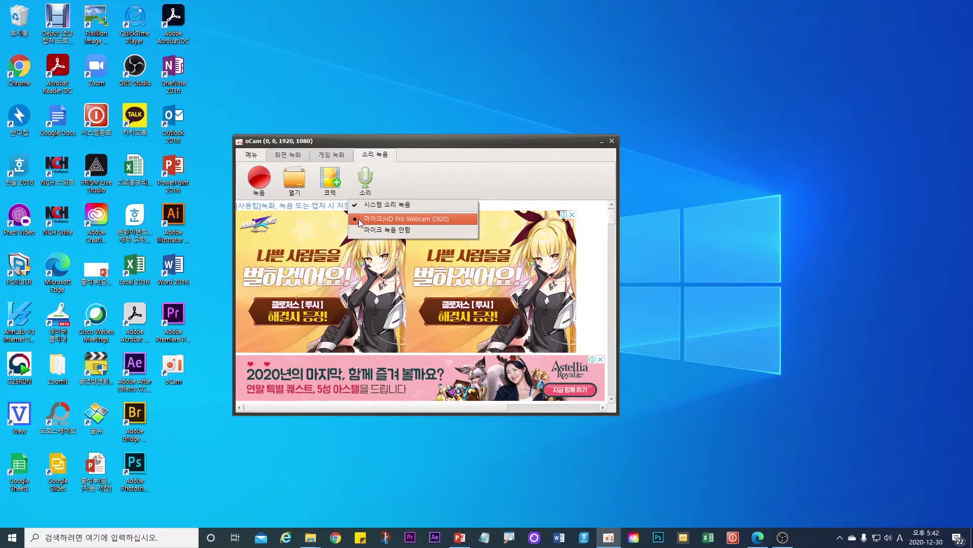
{"action": "left_click", "coordinate": [391, 220]}
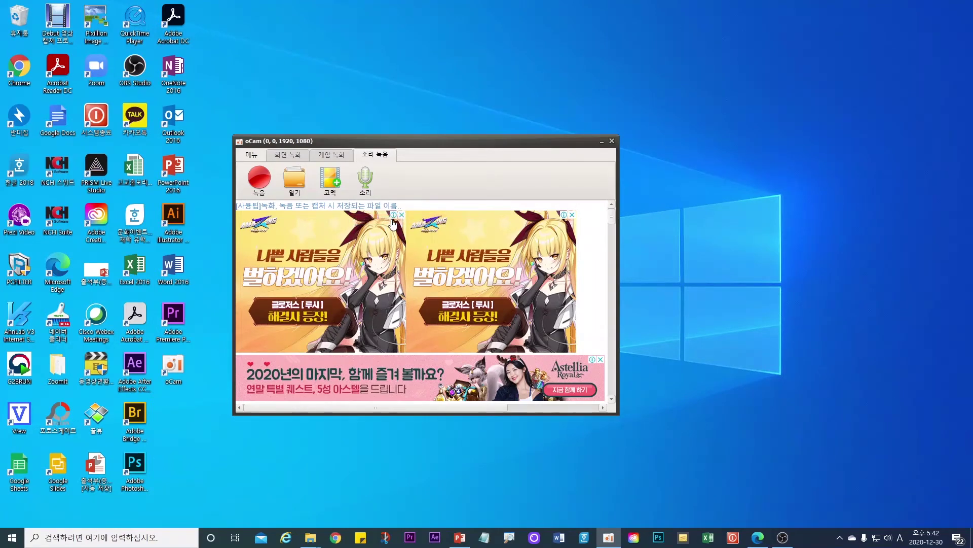
Set the screen recording codec to 자동 선택 - Open H.264 + AAC (.MP4) and view the recording area size presets
{"action": "left_click", "coordinate": [287, 155]}
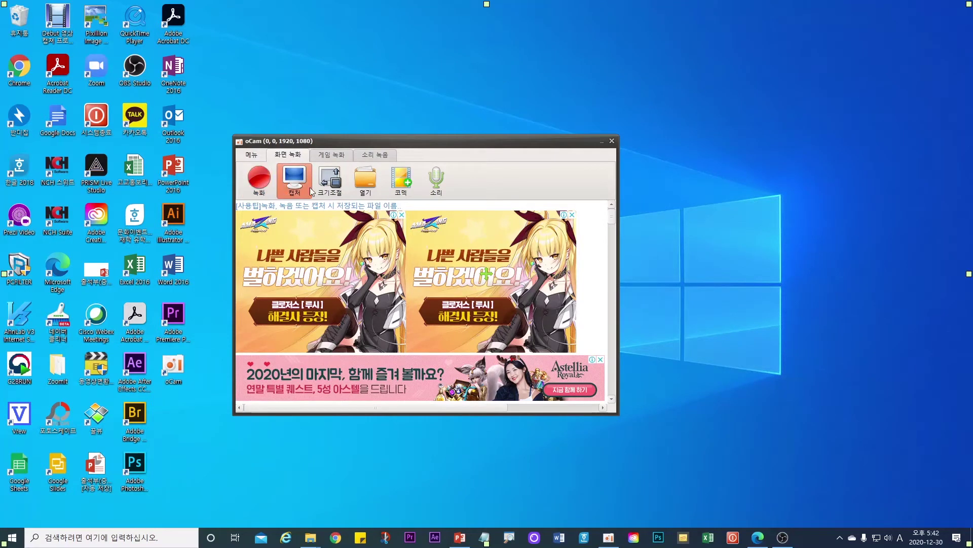
{"action": "left_click", "coordinate": [399, 187]}
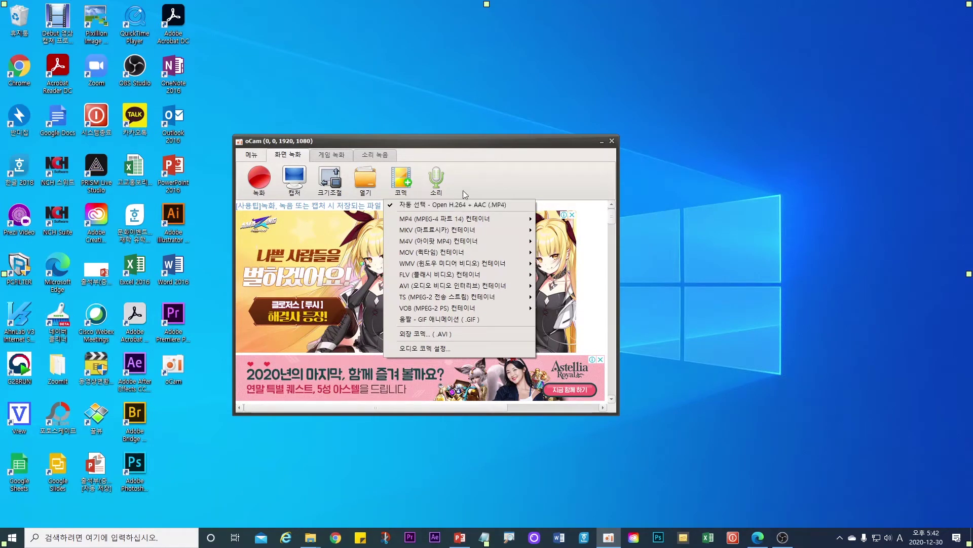
{"action": "left_click", "coordinate": [440, 205]}
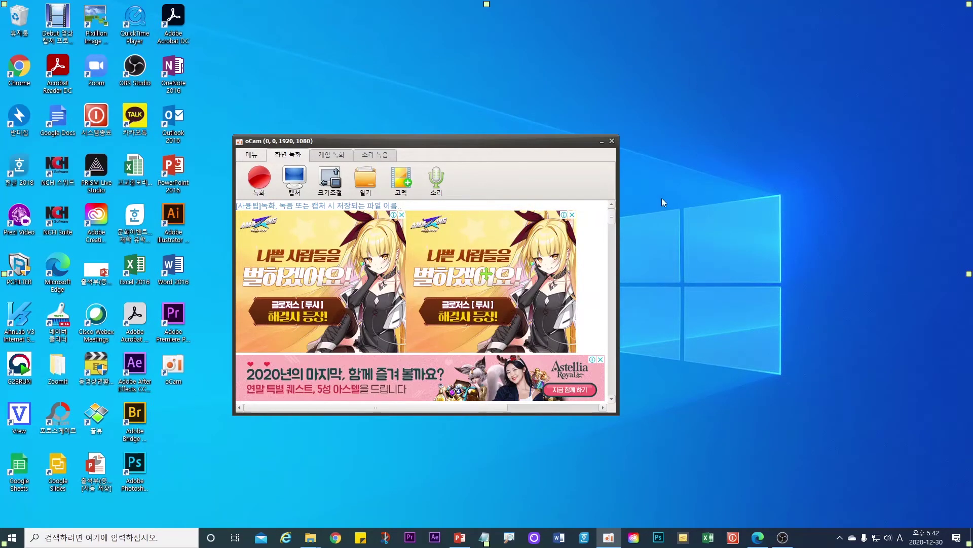
{"action": "left_click", "coordinate": [340, 186]}
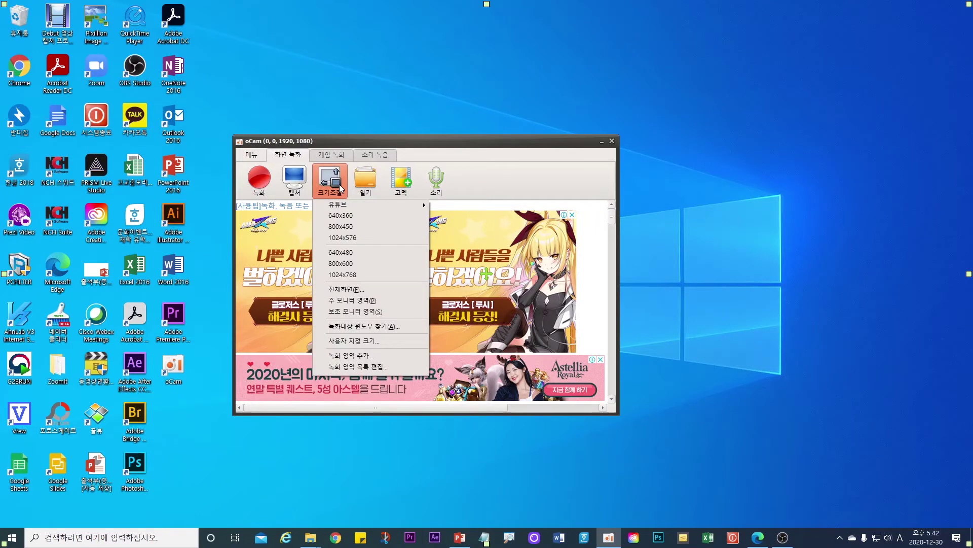
{"action": "mouse_move", "coordinate": [339, 205]}
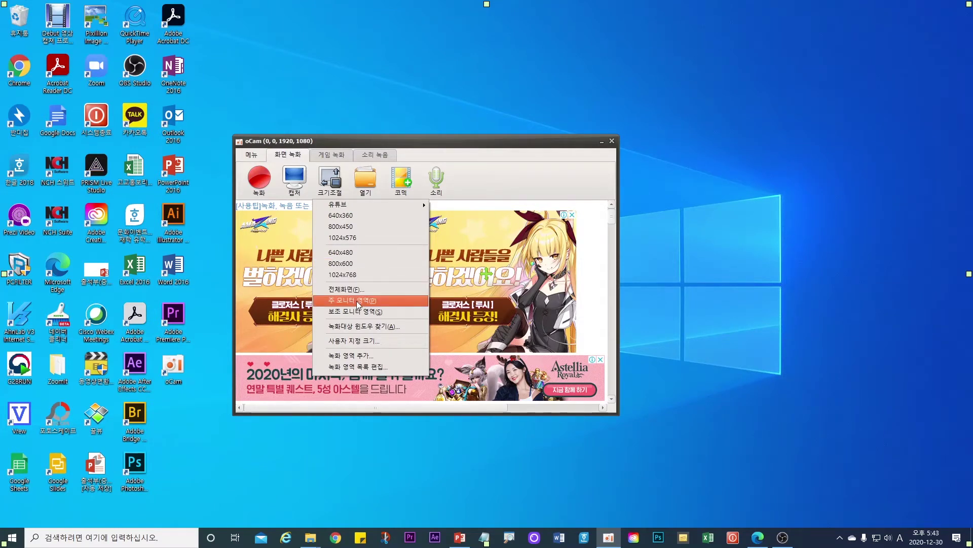
{"action": "left_click", "coordinate": [477, 190]}
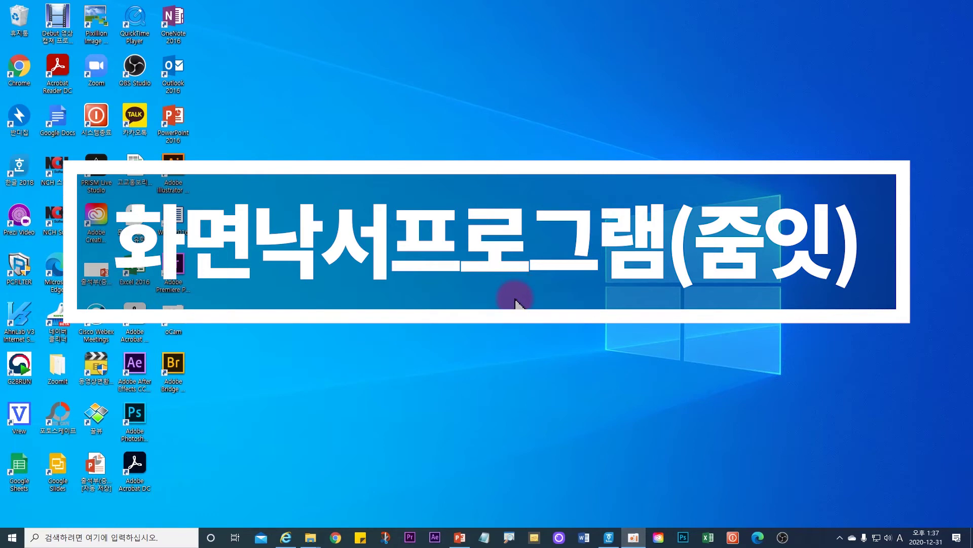
Switch to Internet Explorer, search Naver for zoomit, and open the ZoomIt - Windows Sysinternals page on Microsoft Docs
{"action": "left_click", "coordinate": [286, 537]}
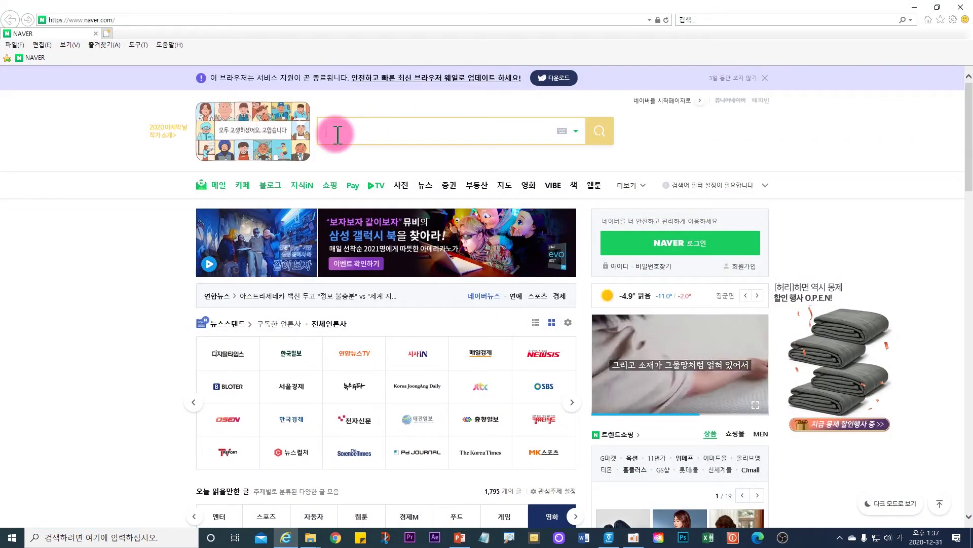
{"action": "type", "text": "zoomit"}
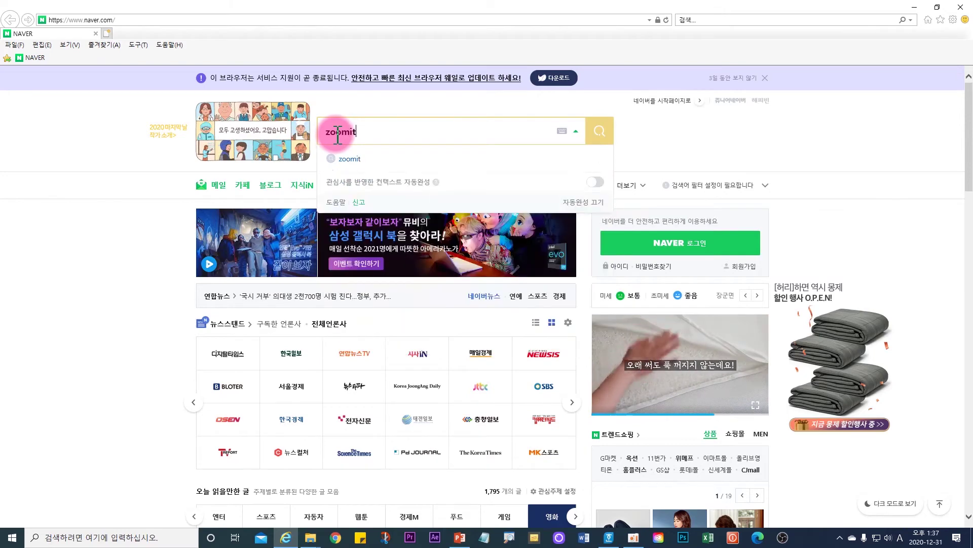
{"action": "key", "text": "Return"}
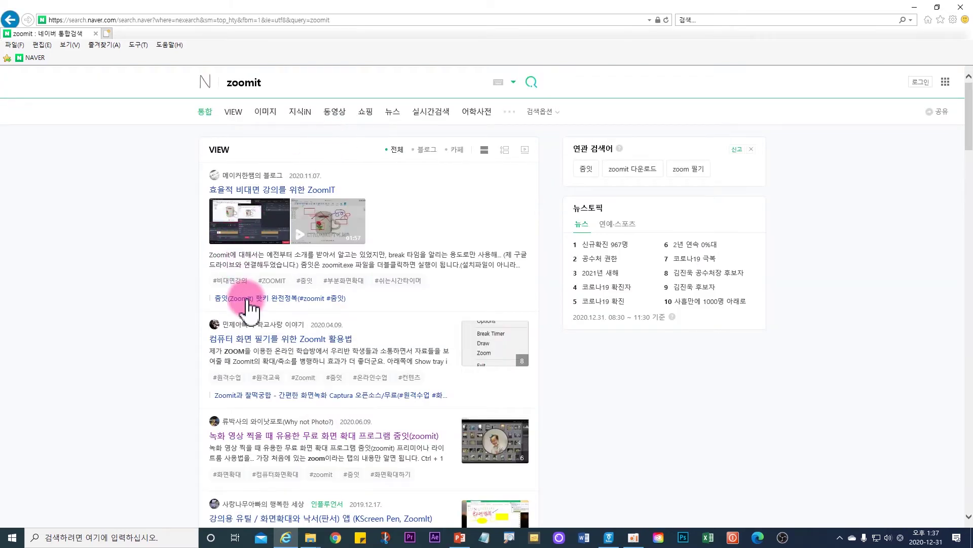
{"action": "scroll", "coordinate": [249, 299], "scroll_direction": "down", "scroll_amount": 9}
{"action": "scroll", "coordinate": [470, 374], "scroll_direction": "down", "scroll_amount": 6}
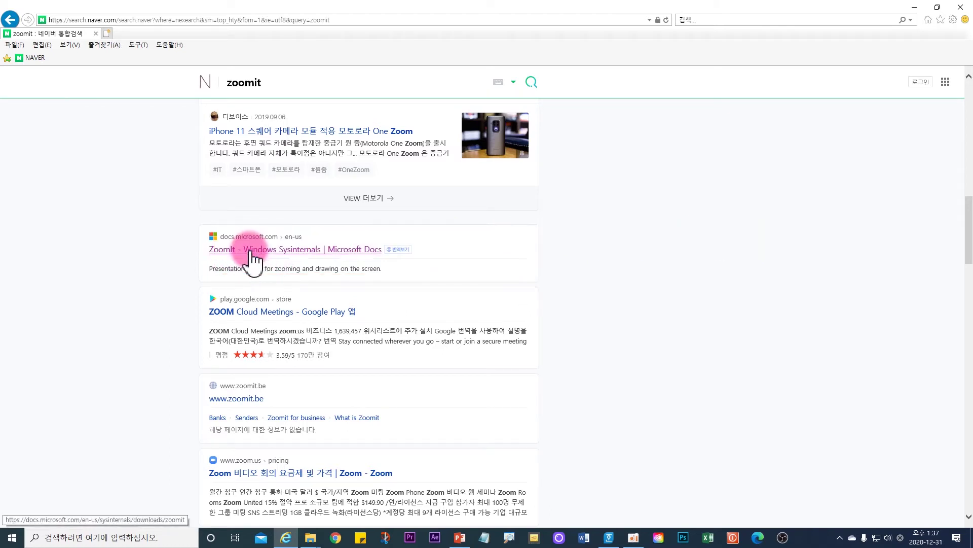
{"action": "left_click", "coordinate": [250, 249]}
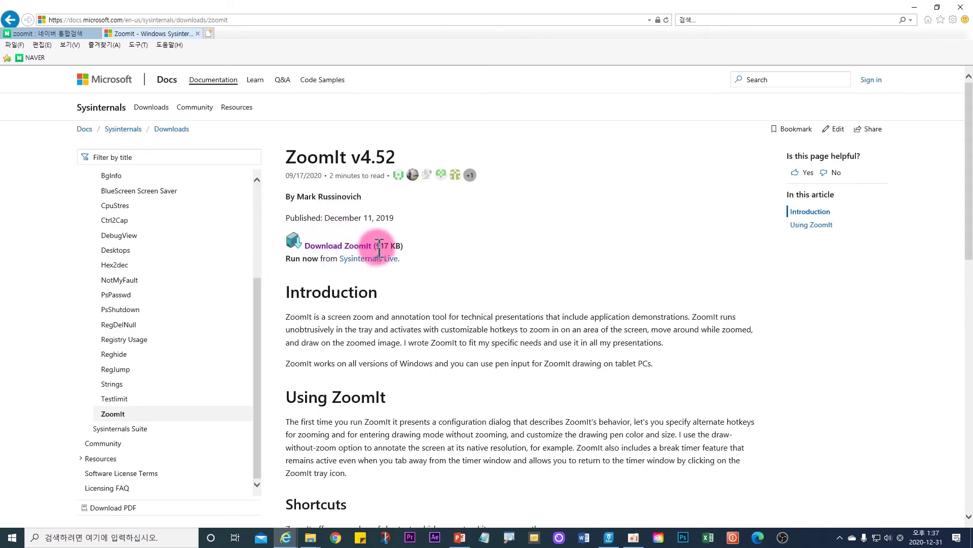
Download ZoomIt from the Sysinternals page and open the ZoomIt.zip archive
{"action": "left_click", "coordinate": [358, 248]}
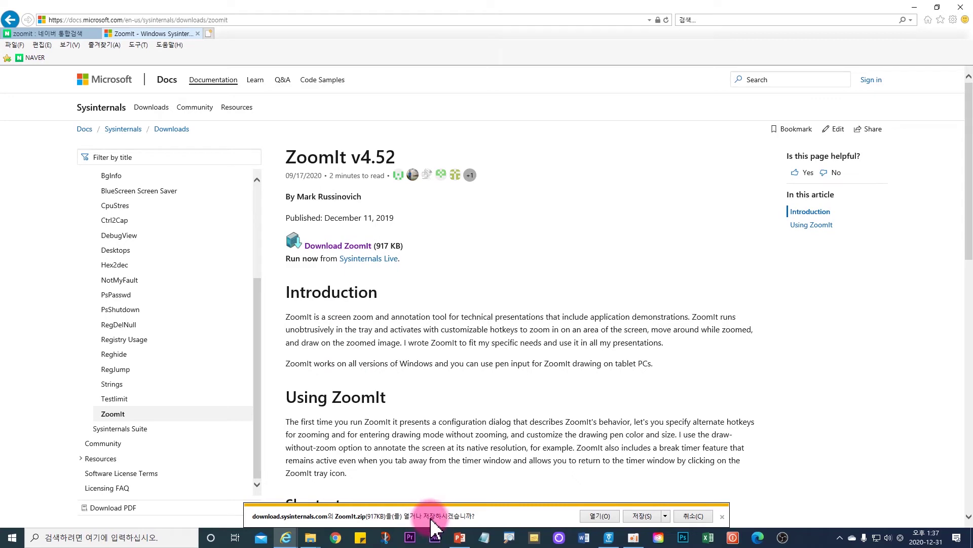
{"action": "left_click", "coordinate": [603, 521]}
{"action": "left_click", "coordinate": [538, 327]}
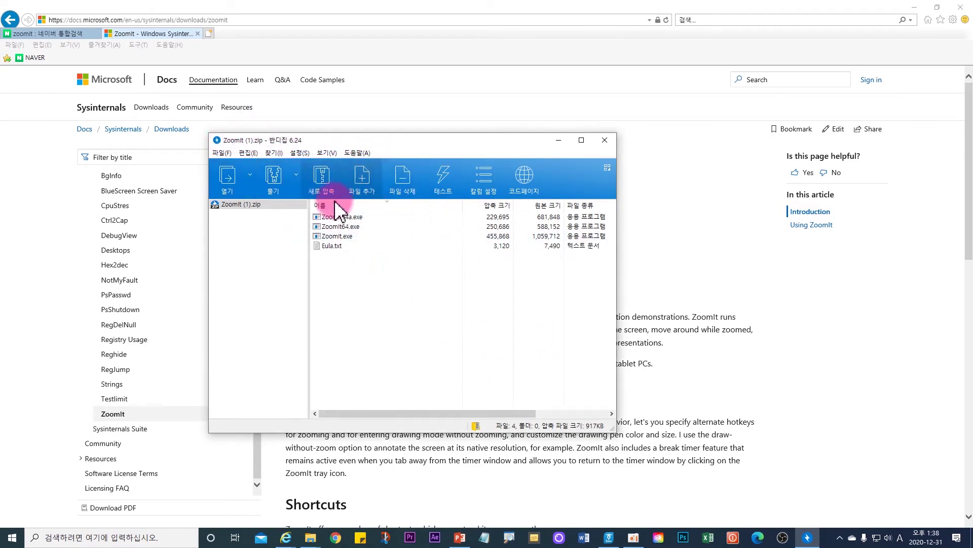
Run ZoomIt.exe from the archive and accept its initial options
{"action": "double_click", "coordinate": [345, 236]}
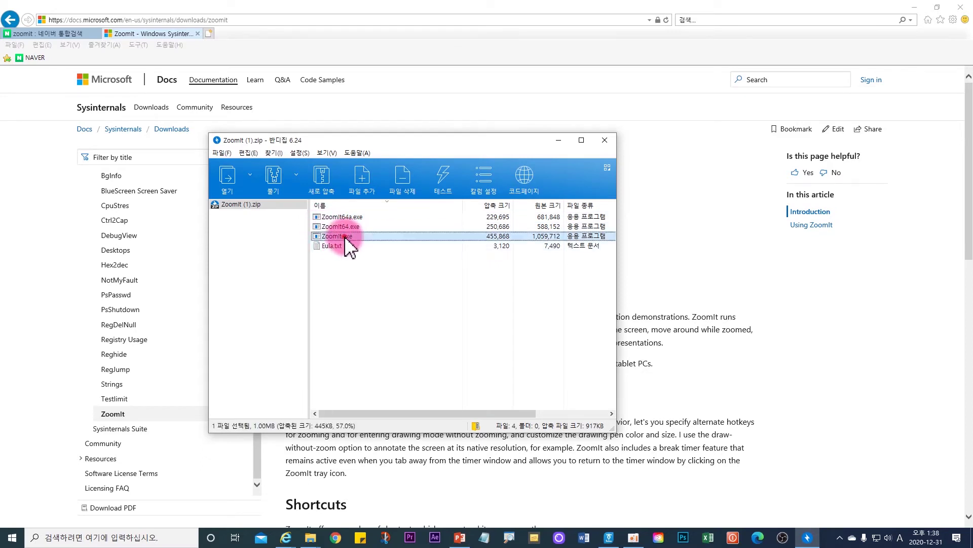
{"action": "left_click", "coordinate": [469, 329]}
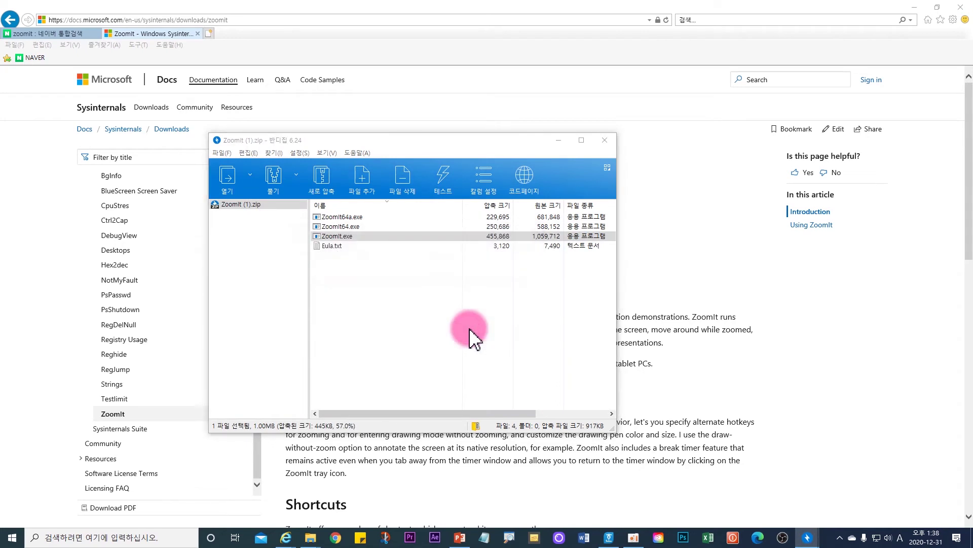
{"action": "left_click", "coordinate": [482, 427]}
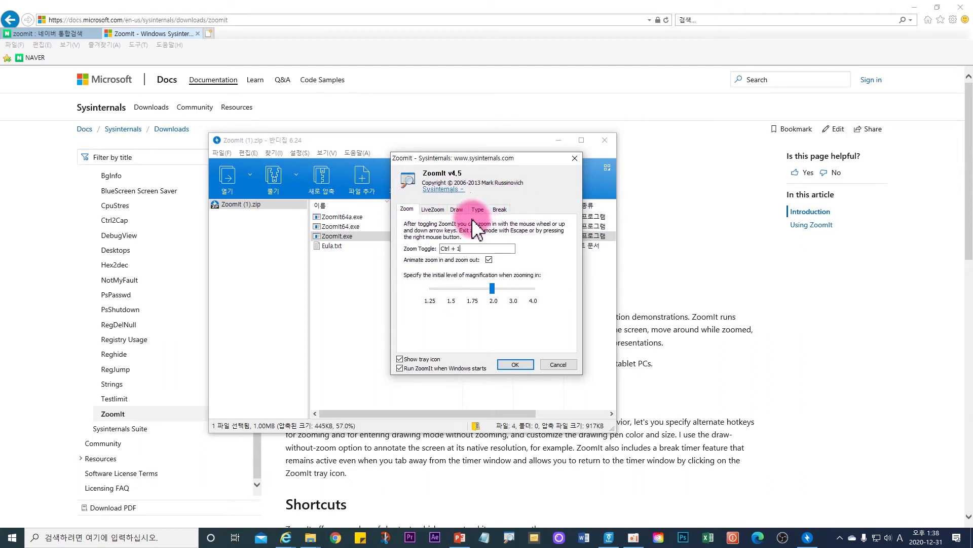
{"action": "left_click", "coordinate": [519, 355]}
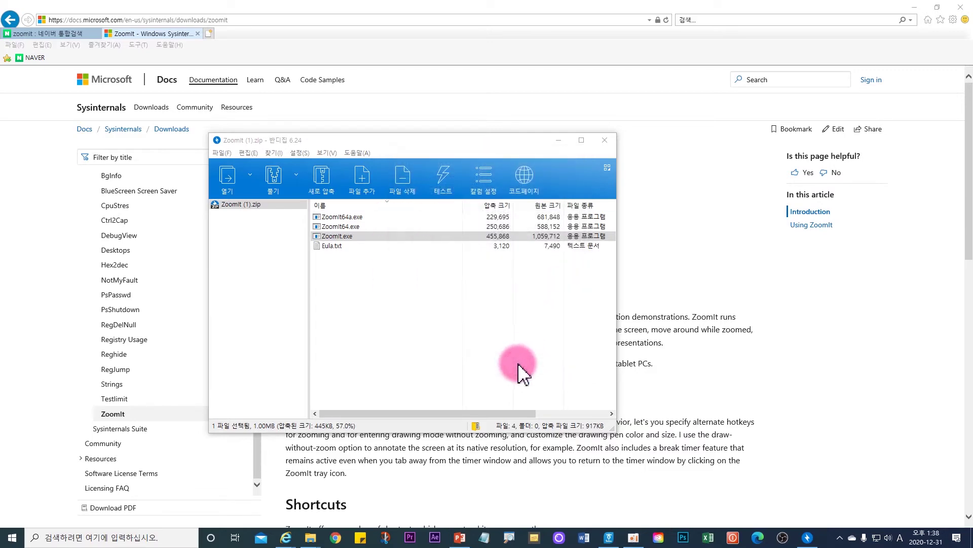
Close the archive window and the browser with all its tabs
{"action": "left_click", "coordinate": [608, 152]}
{"action": "left_click", "coordinate": [961, 7]}
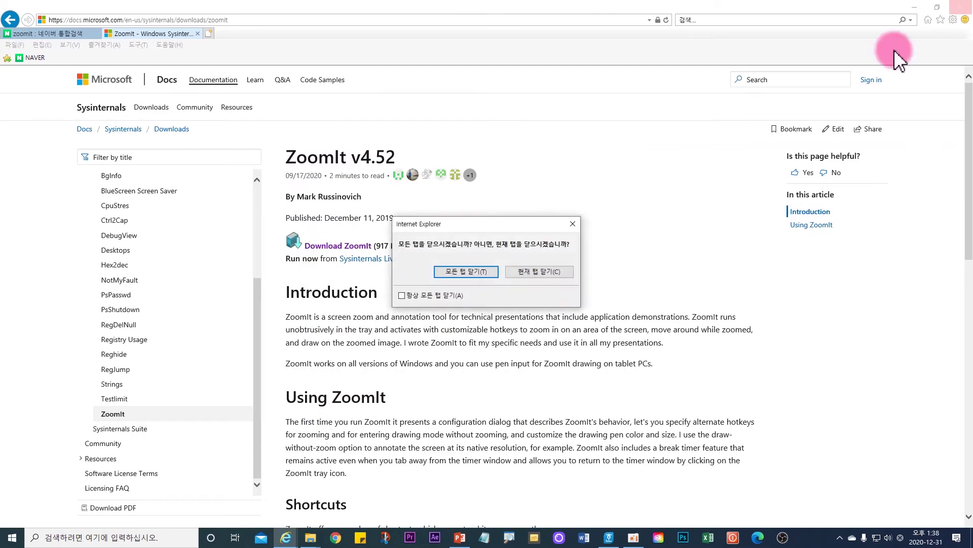
{"action": "left_click", "coordinate": [488, 271]}
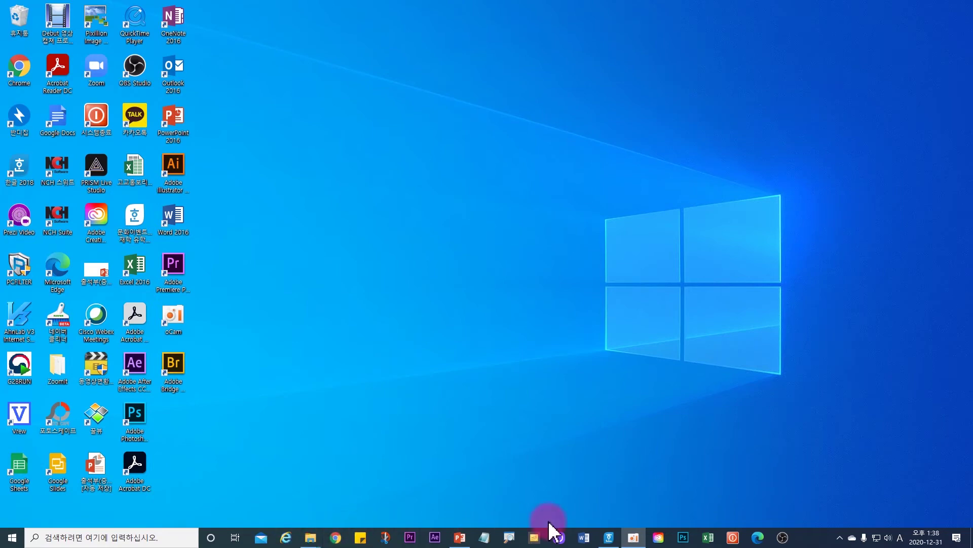
Reopen the options of the running ZoomIt, set the initial zoom magnification to 2.0, and confirm
{"action": "left_click", "coordinate": [841, 539]}
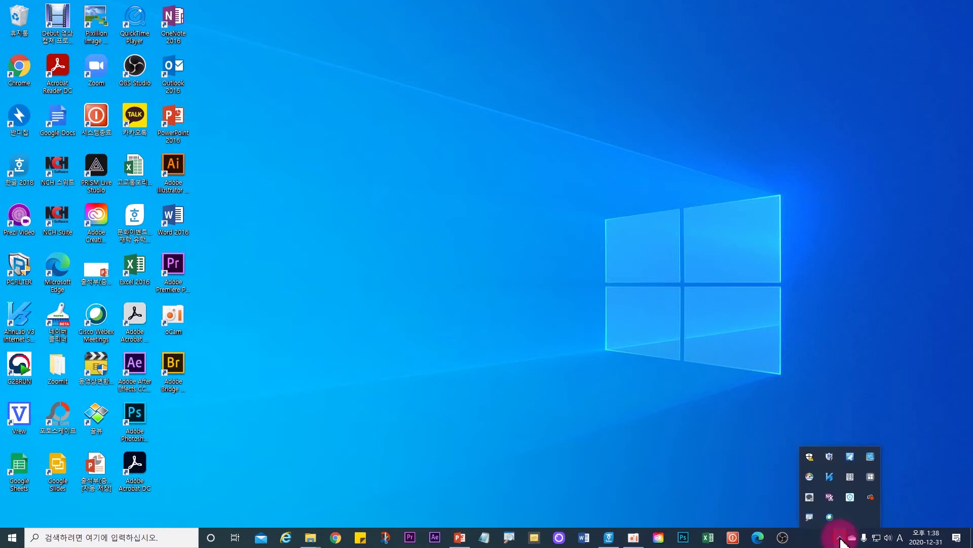
{"action": "double_click", "coordinate": [811, 518]}
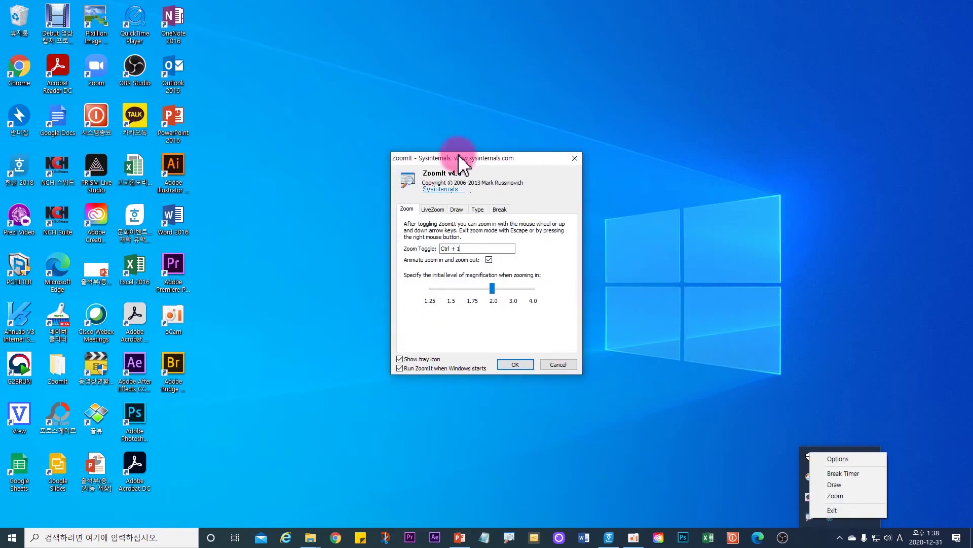
{"action": "left_click", "coordinate": [647, 353]}
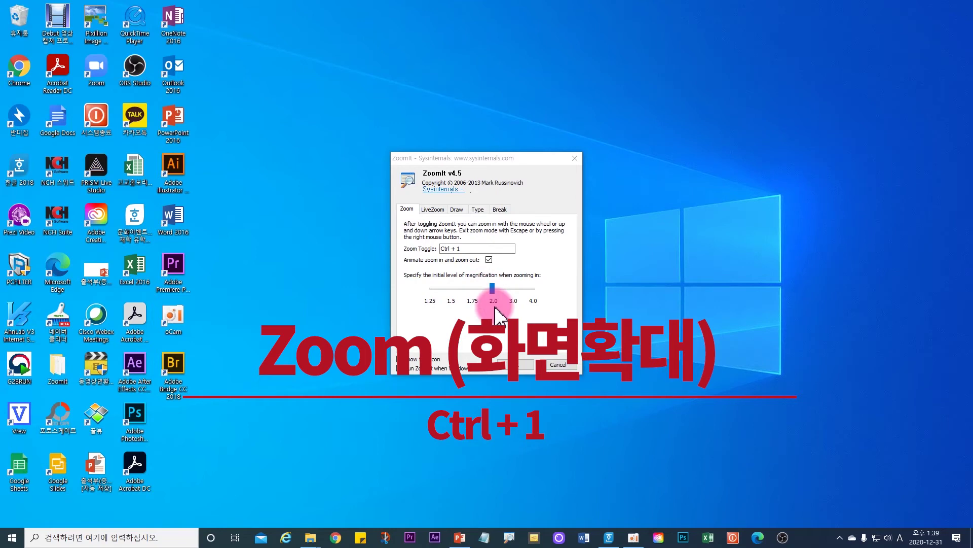
{"action": "mouse_move", "coordinate": [492, 288]}
{"action": "left_mouse_down"}
{"action": "mouse_move", "coordinate": [513, 289]}
{"action": "mouse_move", "coordinate": [494, 291]}
{"action": "left_mouse_up"}
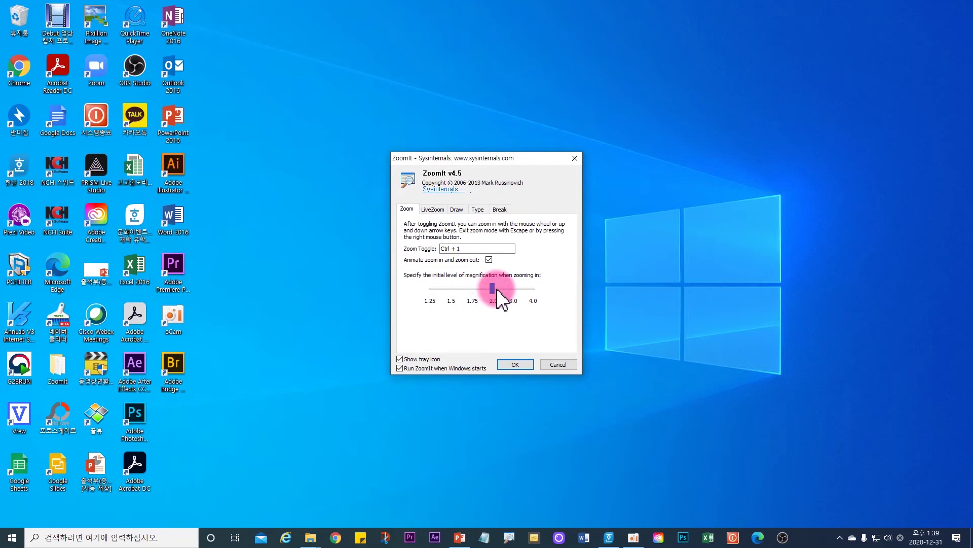
{"action": "left_click", "coordinate": [520, 363]}
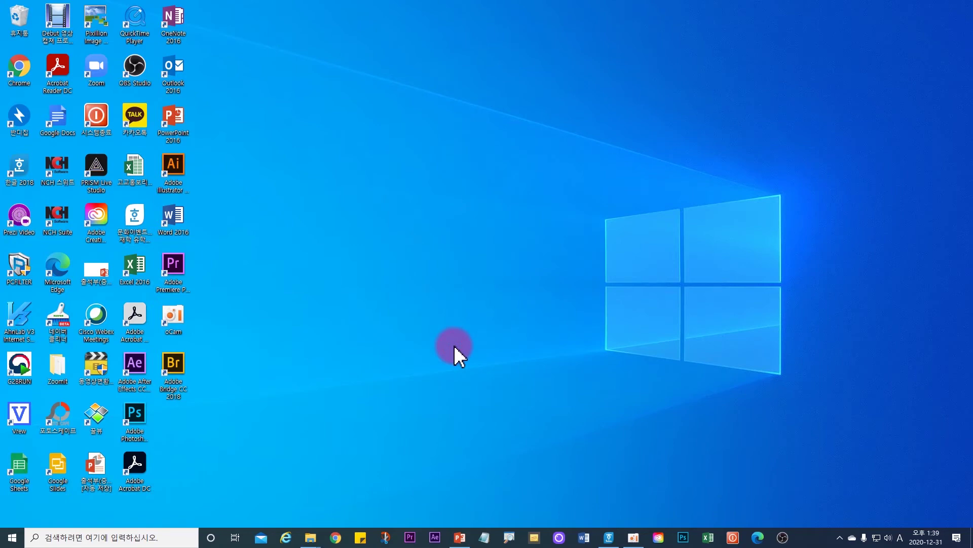
Magnify the desktop with ZoomIt's Zoom mode and return to the normal view
{"action": "key", "text": "ctrl+1"}
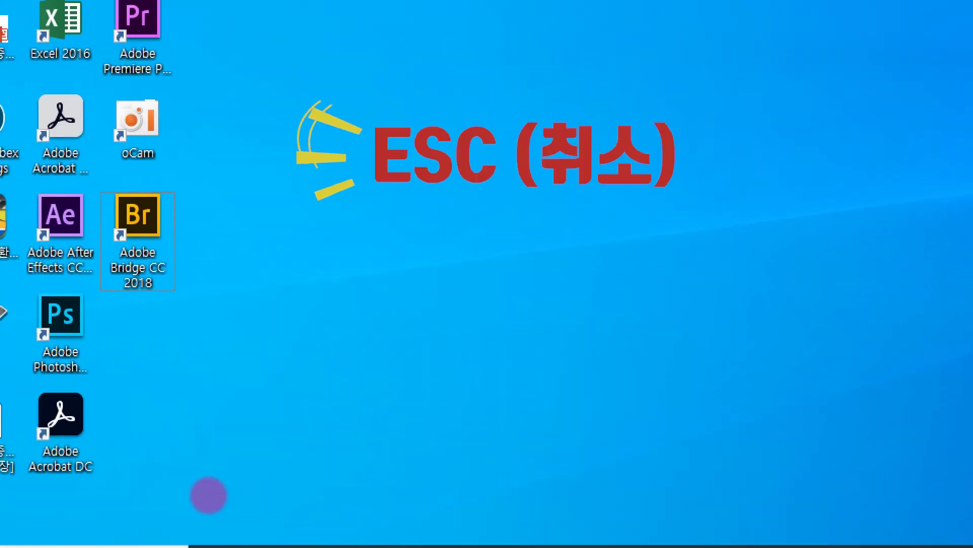
{"action": "key", "text": "Escape"}
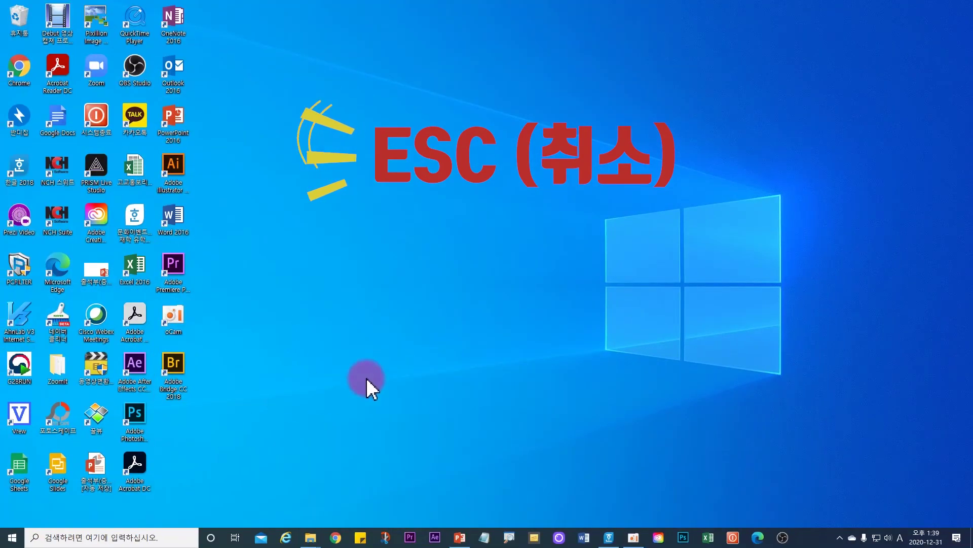
{"action": "left_click", "coordinate": [394, 350]}
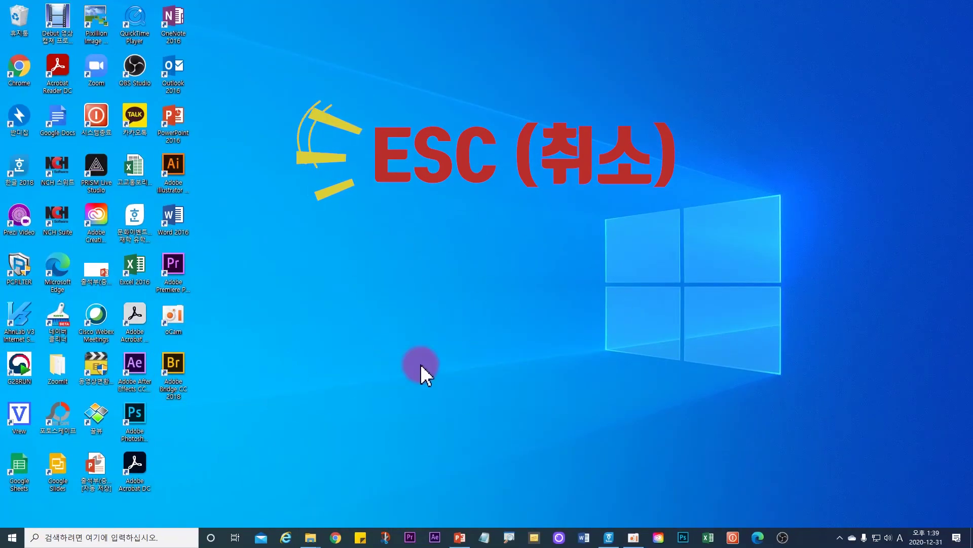
Reopen the ZoomIt options, review the LiveZoom description and its toggle shortcut, and close the options
{"action": "left_click", "coordinate": [840, 539]}
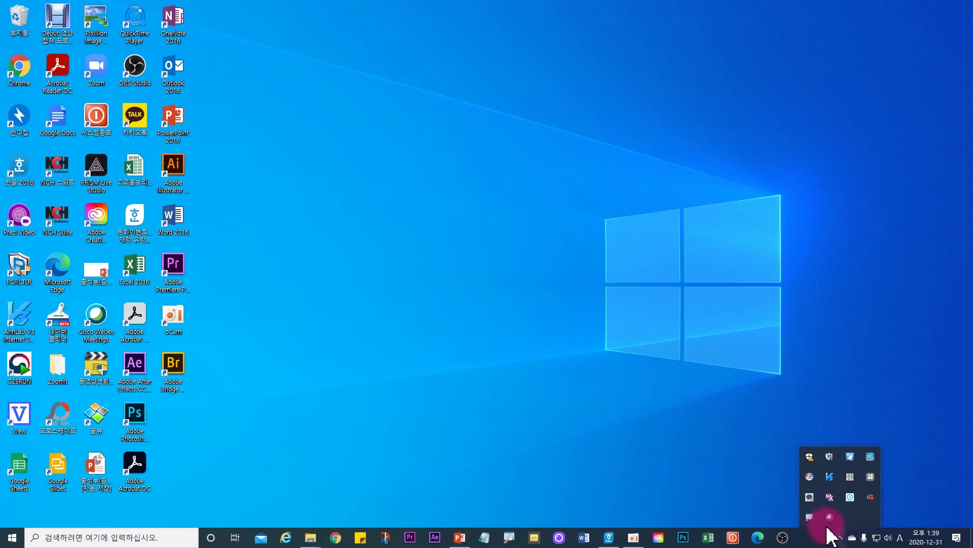
{"action": "double_click", "coordinate": [813, 517]}
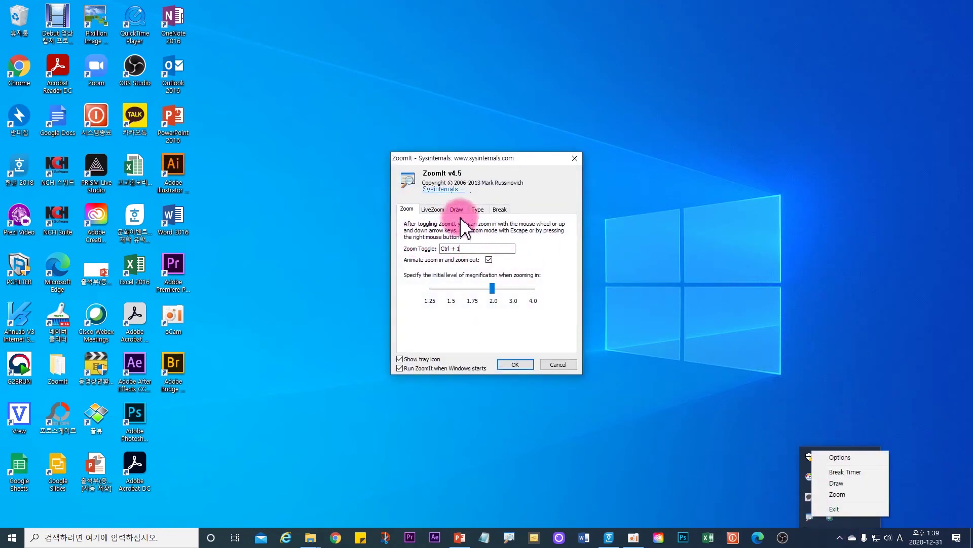
{"action": "left_click", "coordinate": [433, 209]}
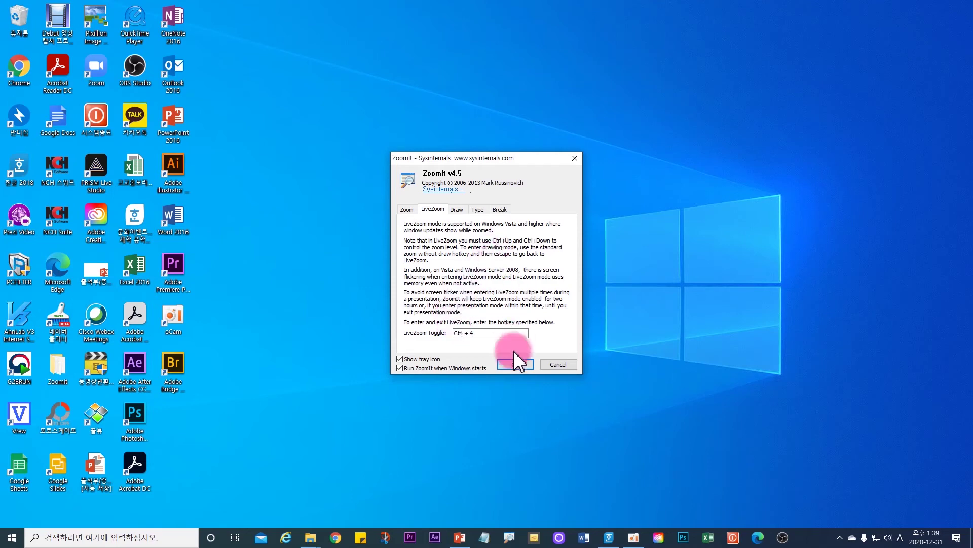
{"action": "left_click", "coordinate": [515, 365]}
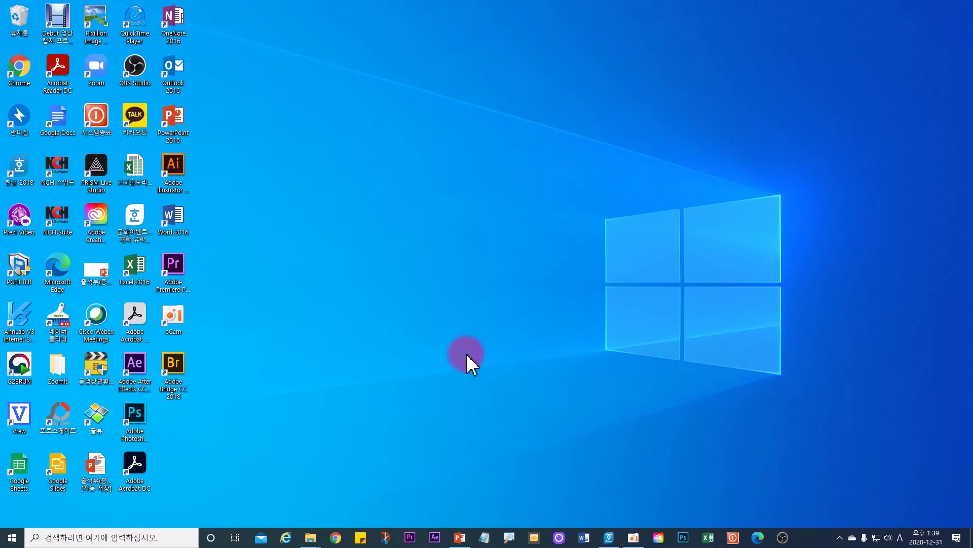
View the Naver home page in Internet Explorer while magnified with LiveZoom, exit LiveZoom and close the browser
{"action": "key", "text": "ctrl+1"}
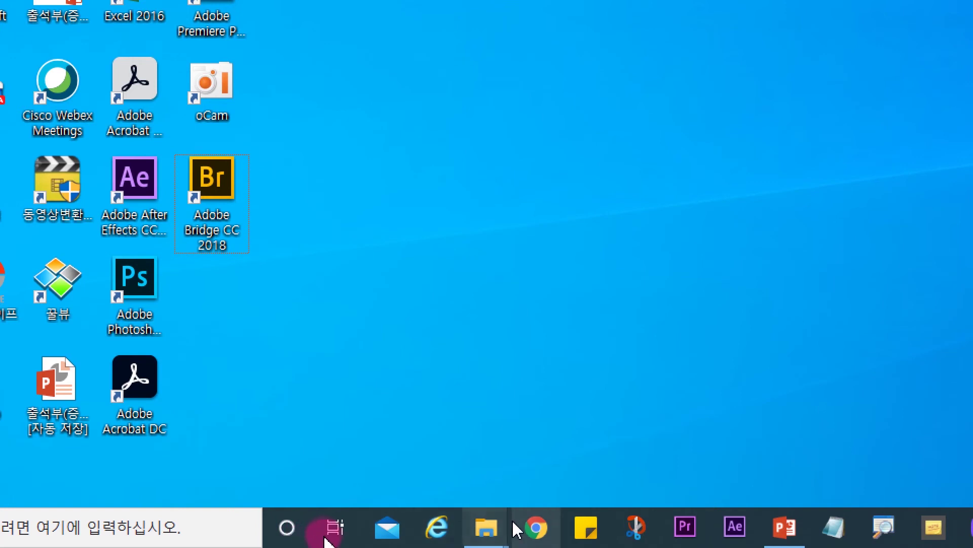
{"action": "left_click", "coordinate": [437, 530]}
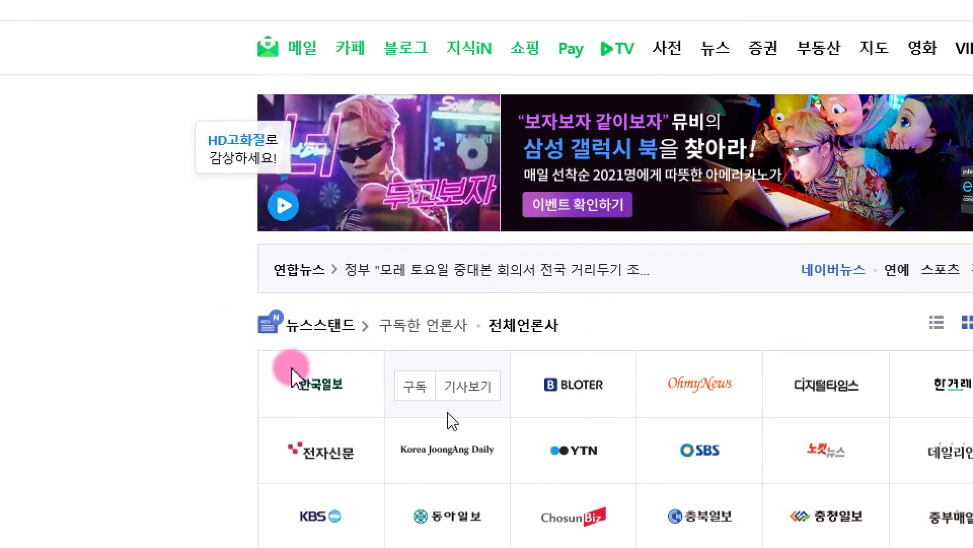
{"action": "scroll", "coordinate": [451, 420], "scroll_direction": "down", "scroll_amount": 5}
{"action": "scroll", "coordinate": [282, 365], "scroll_direction": "up", "scroll_amount": 3}
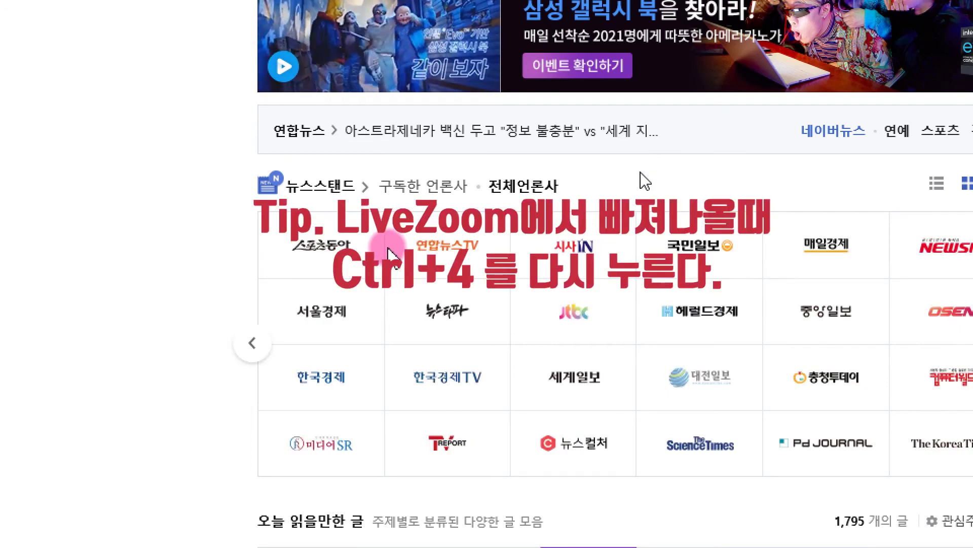
{"action": "key", "text": "ctrl+4"}
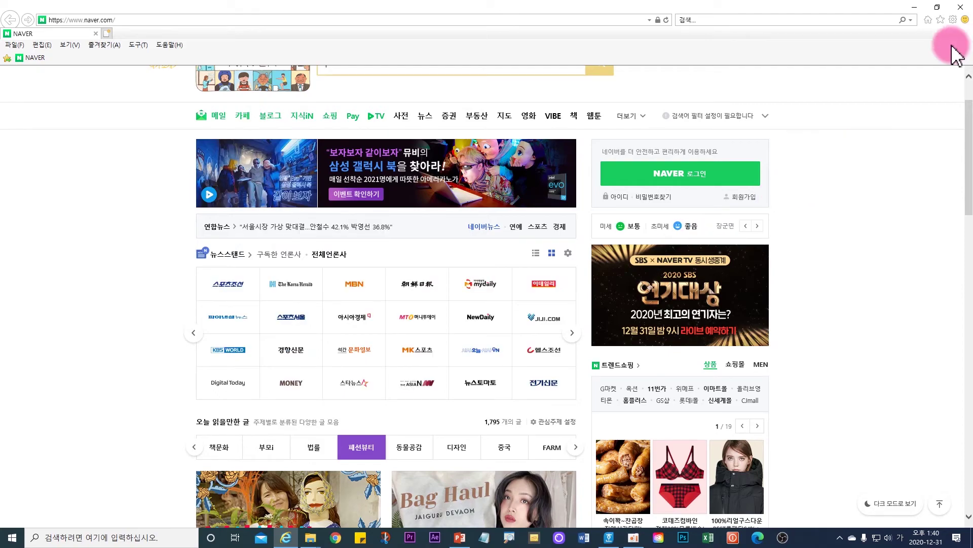
{"action": "left_click", "coordinate": [961, 7]}
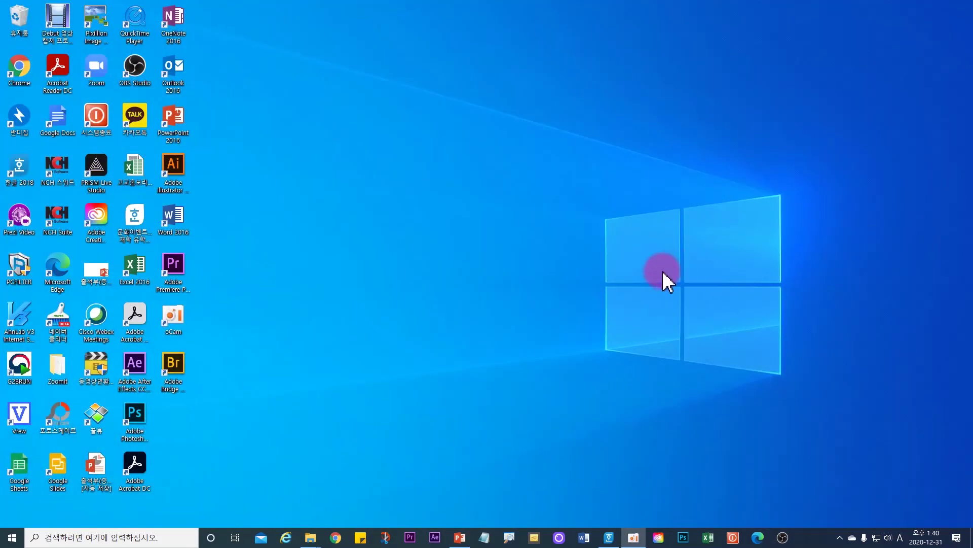
Reopen the ZoomIt options, review the Draw instructions and the shortcut for drawing without zoom, and close the options
{"action": "left_click", "coordinate": [839, 536]}
{"action": "double_click", "coordinate": [813, 518]}
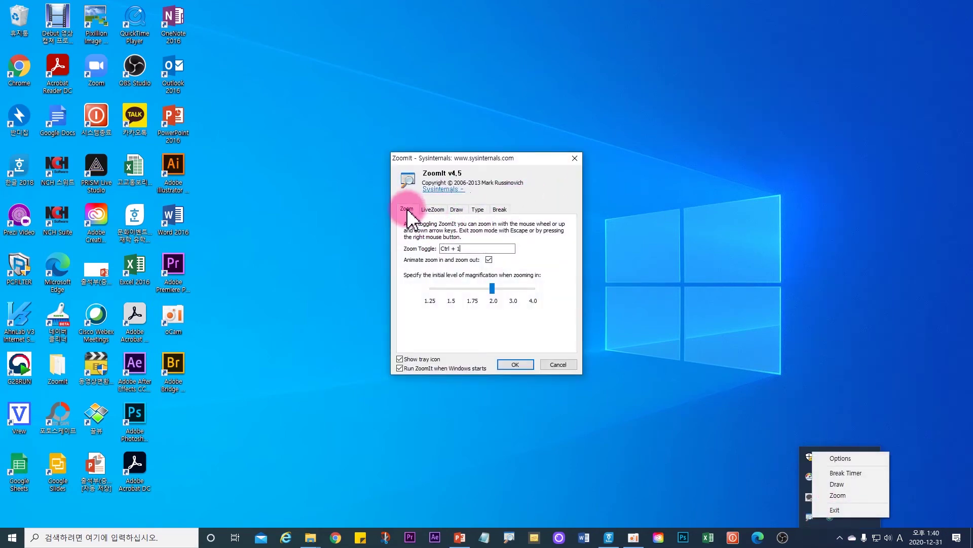
{"action": "left_click", "coordinate": [432, 210]}
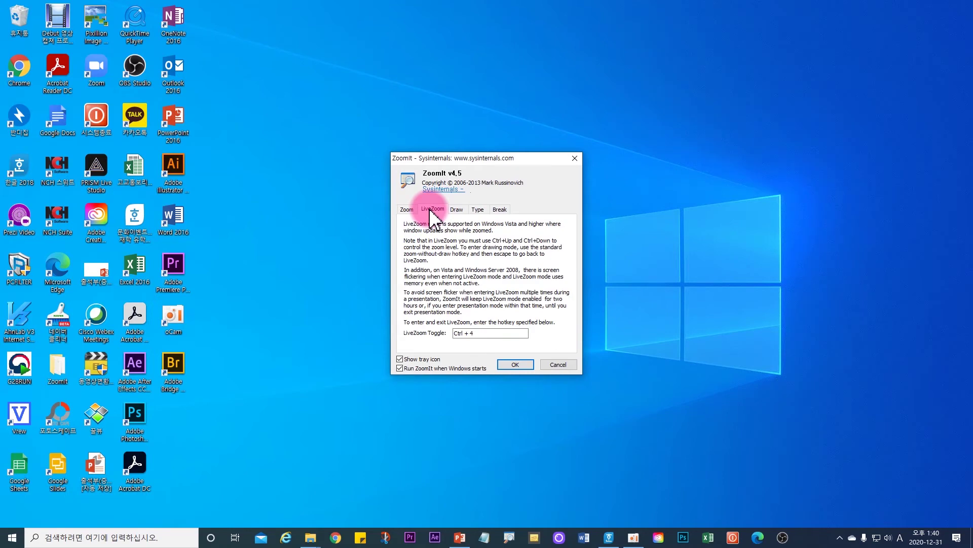
{"action": "left_click", "coordinate": [456, 210]}
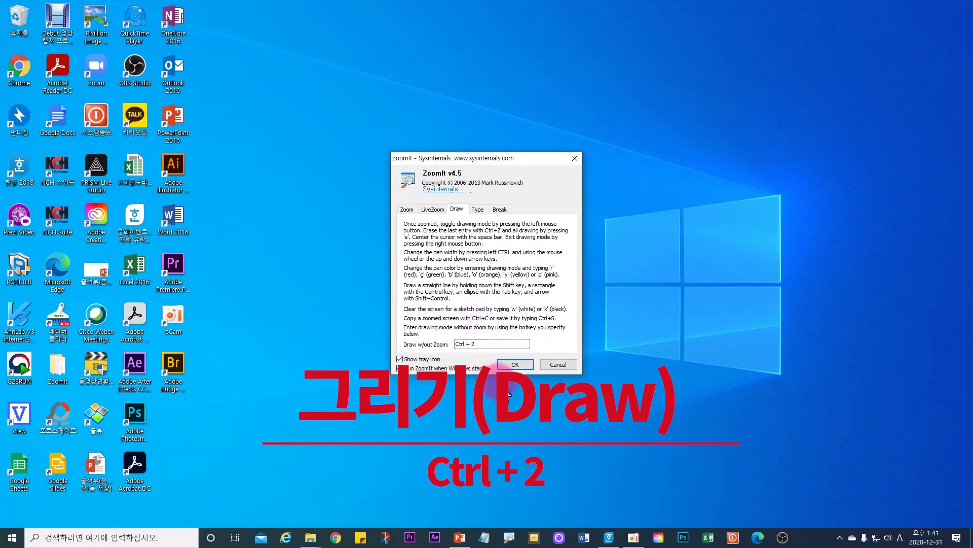
{"action": "left_click", "coordinate": [513, 365]}
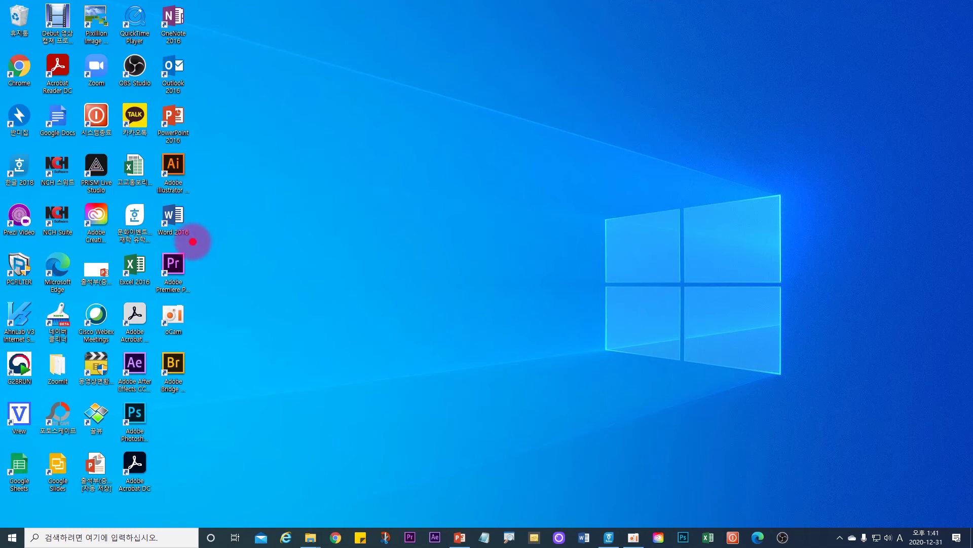
In drawing mode, sketch a red freehand circle around the Word 2016 icon and a red box around the Outlook 2016 icon
{"action": "mouse_move", "coordinate": [195, 241]}
{"action": "left_mouse_down"}
{"action": "mouse_move", "coordinate": [145, 219]}
{"action": "mouse_move", "coordinate": [197, 200]}
{"action": "mouse_move", "coordinate": [195, 242]}
{"action": "left_mouse_up"}
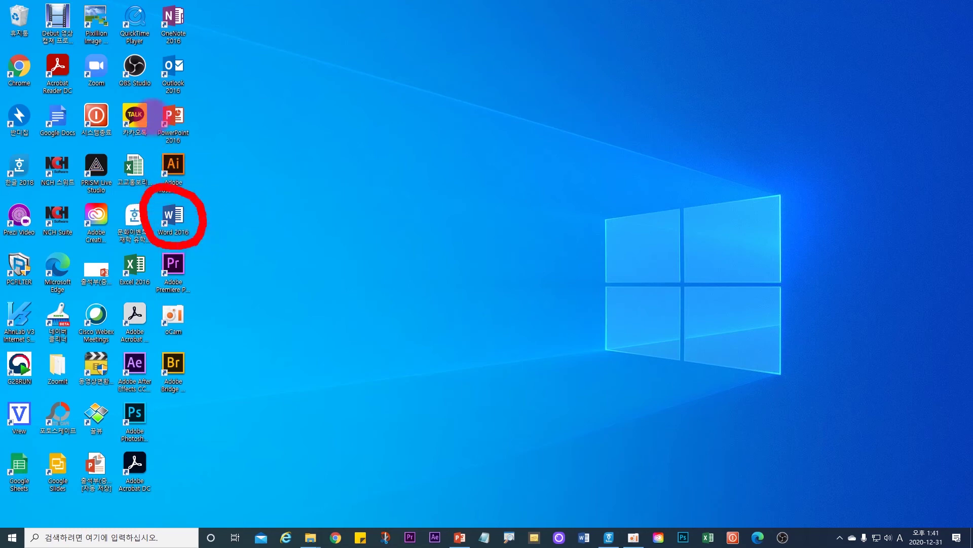
{"action": "left_click_drag", "start_coordinate": [150, 104], "coordinate": [150, 53]}
{"action": "mouse_move", "coordinate": [150, 101]}
{"action": "left_mouse_down"}
{"action": "mouse_move", "coordinate": [217, 48]}
{"action": "mouse_move", "coordinate": [148, 50]}
{"action": "left_mouse_up"}
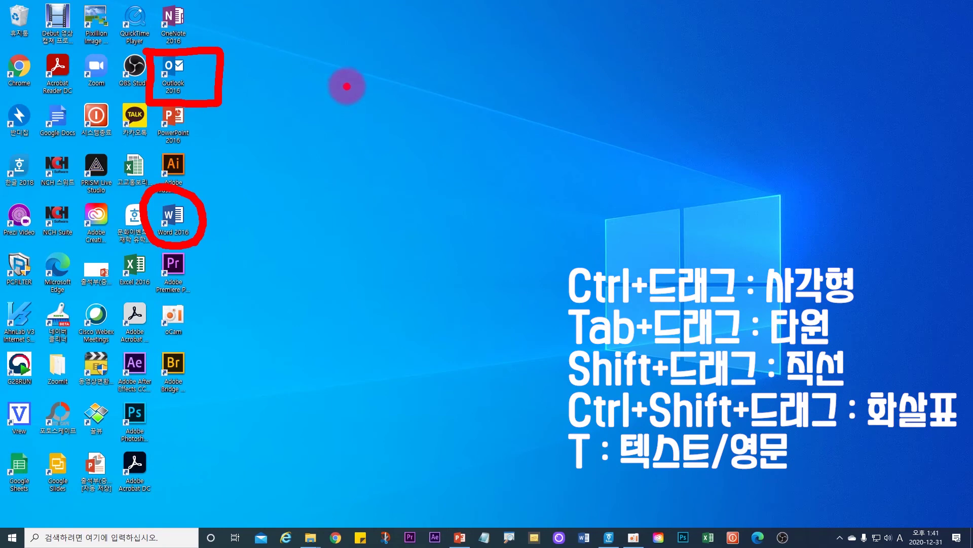
Draw a red rectangle, a circle, two crossing straight lines and two arrows on the empty desktop area
{"action": "mouse_move", "coordinate": [347, 85]}
{"action": "left_mouse_down"}
{"action": "mouse_move", "coordinate": [453, 108]}
{"action": "mouse_move", "coordinate": [454, 173]}
{"action": "left_mouse_up"}
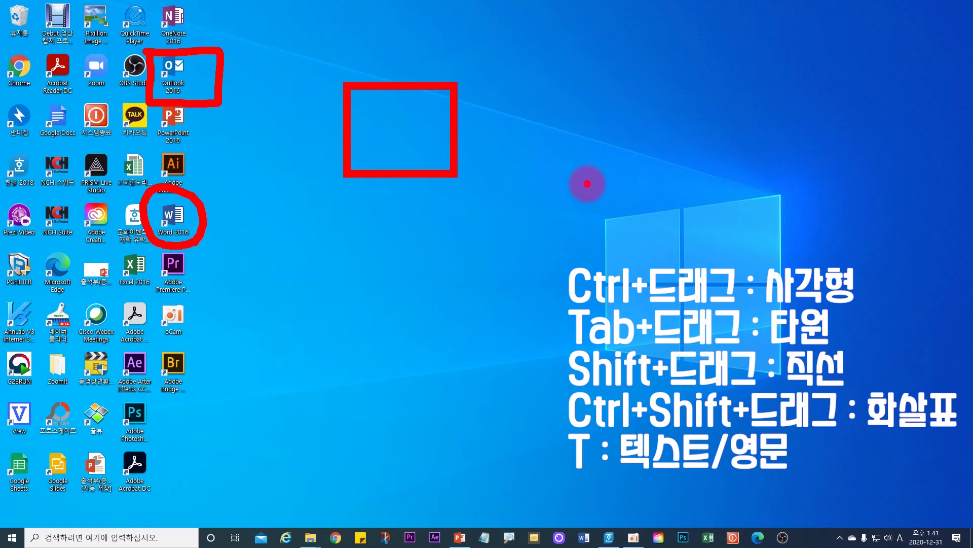
{"action": "mouse_move", "coordinate": [571, 104]}
{"action": "left_mouse_down"}
{"action": "mouse_move", "coordinate": [569, 213]}
{"action": "mouse_move", "coordinate": [666, 235]}
{"action": "mouse_move", "coordinate": [706, 226]}
{"action": "mouse_move", "coordinate": [701, 238]}
{"action": "left_mouse_up"}
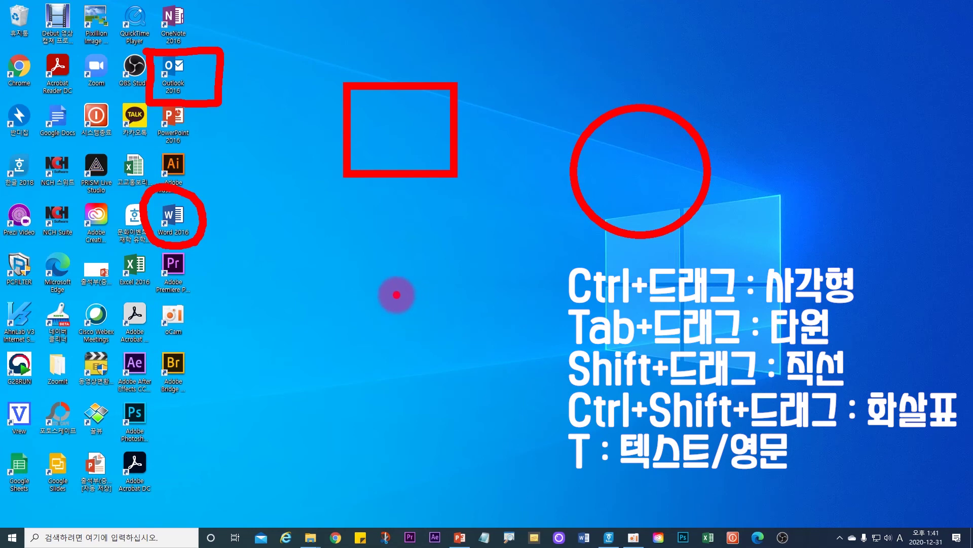
{"action": "left_click_drag", "start_coordinate": [395, 295], "coordinate": [629, 294]}
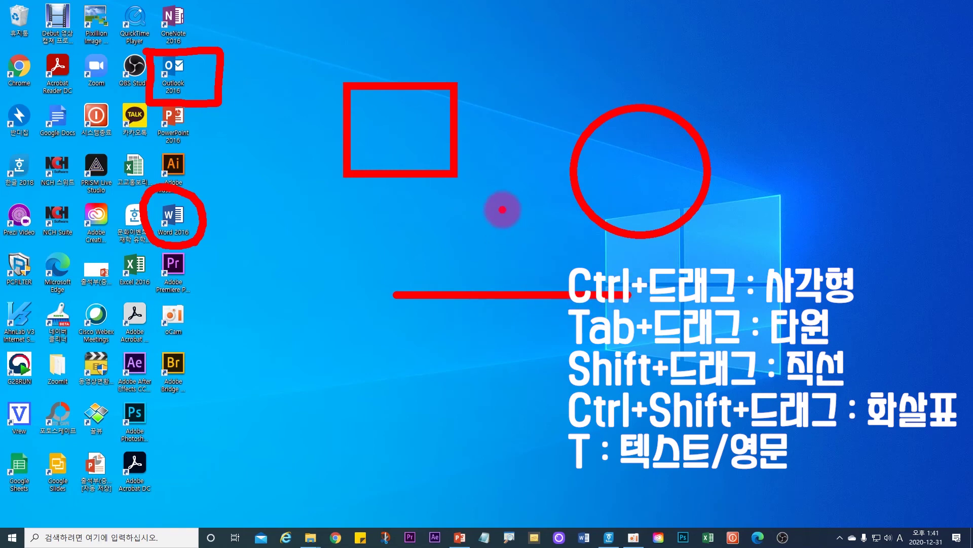
{"action": "left_click_drag", "start_coordinate": [501, 208], "coordinate": [502, 383]}
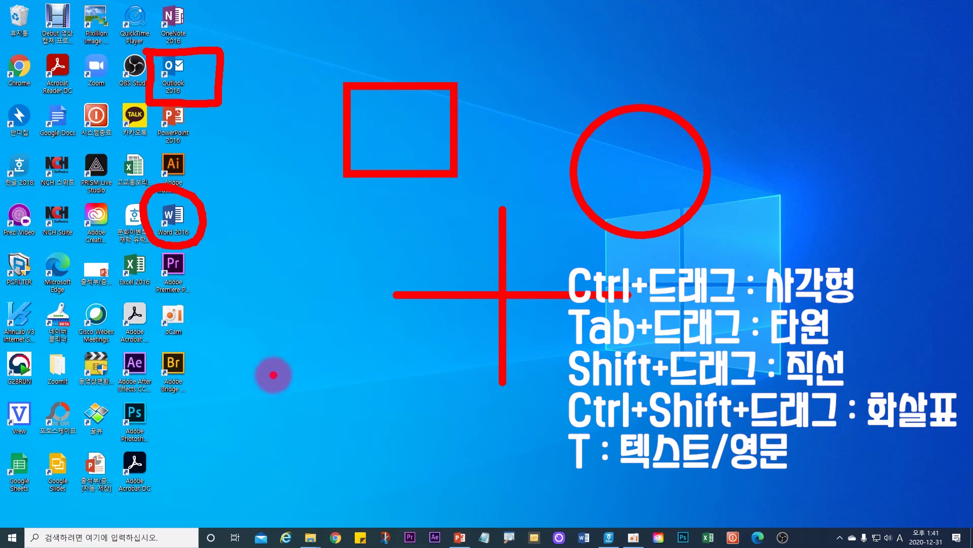
{"action": "left_click_drag", "start_coordinate": [273, 376], "coordinate": [522, 414]}
{"action": "left_click_drag", "start_coordinate": [779, 166], "coordinate": [675, 423]}
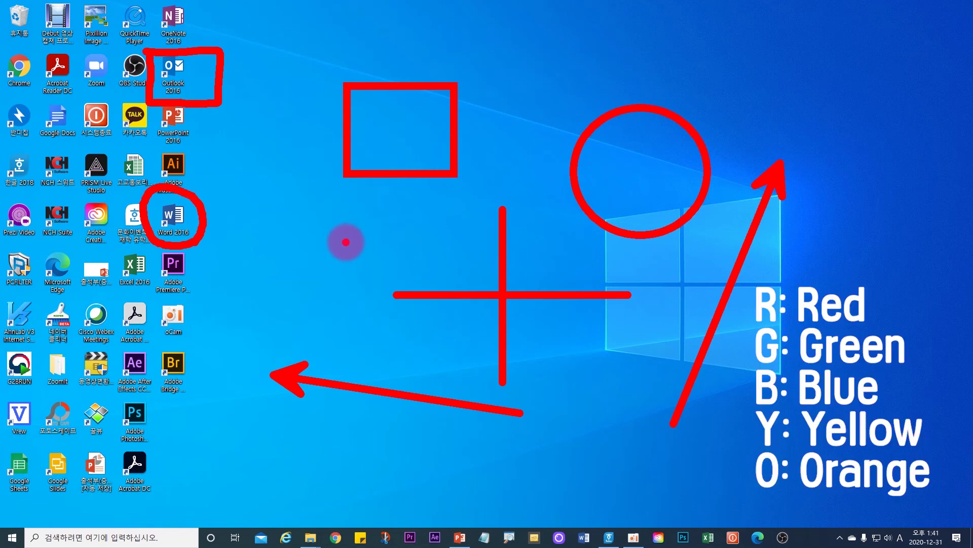
Draw three freehand loops on the desktop, one orange, one yellow and one blue
{"action": "key", "text": "o"}
{"action": "mouse_move", "coordinate": [335, 238]}
{"action": "left_mouse_down"}
{"action": "mouse_move", "coordinate": [434, 278]}
{"action": "mouse_move", "coordinate": [321, 247]}
{"action": "left_mouse_up"}
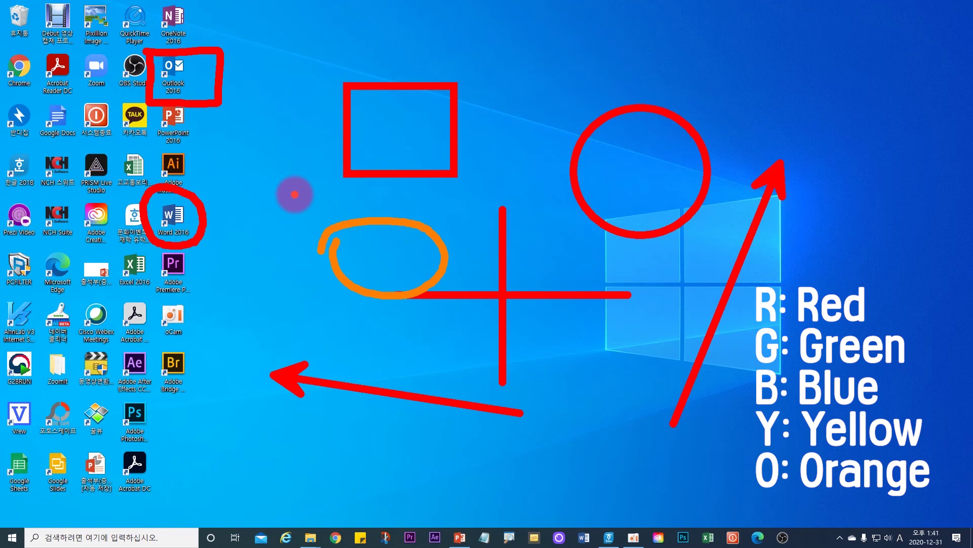
{"action": "key", "text": "y"}
{"action": "mouse_move", "coordinate": [295, 194]}
{"action": "left_mouse_down"}
{"action": "mouse_move", "coordinate": [284, 218]}
{"action": "mouse_move", "coordinate": [373, 211]}
{"action": "mouse_move", "coordinate": [303, 190]}
{"action": "left_mouse_up"}
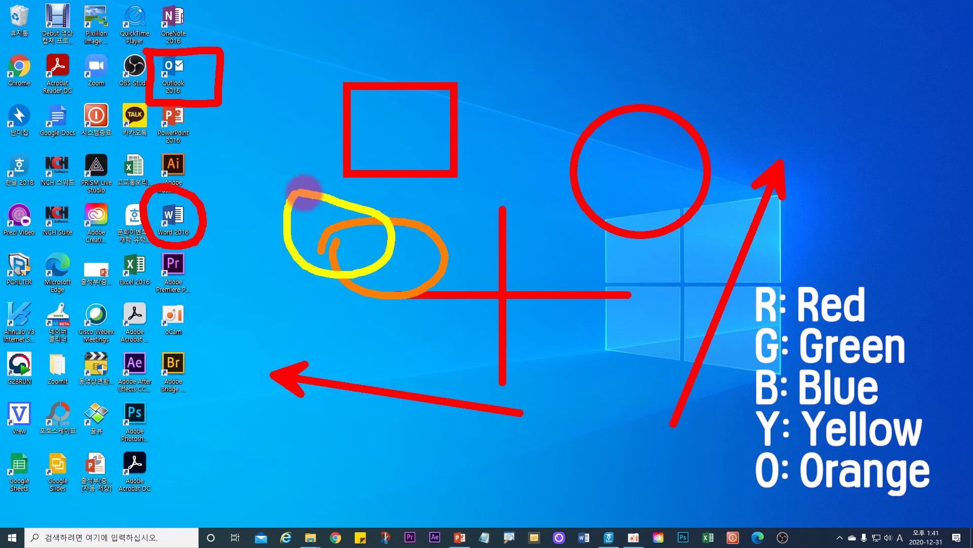
{"action": "key", "text": "b"}
{"action": "mouse_move", "coordinate": [522, 121]}
{"action": "left_mouse_down"}
{"action": "mouse_move", "coordinate": [472, 175]}
{"action": "mouse_move", "coordinate": [577, 156]}
{"action": "mouse_move", "coordinate": [528, 127]}
{"action": "left_mouse_up"}
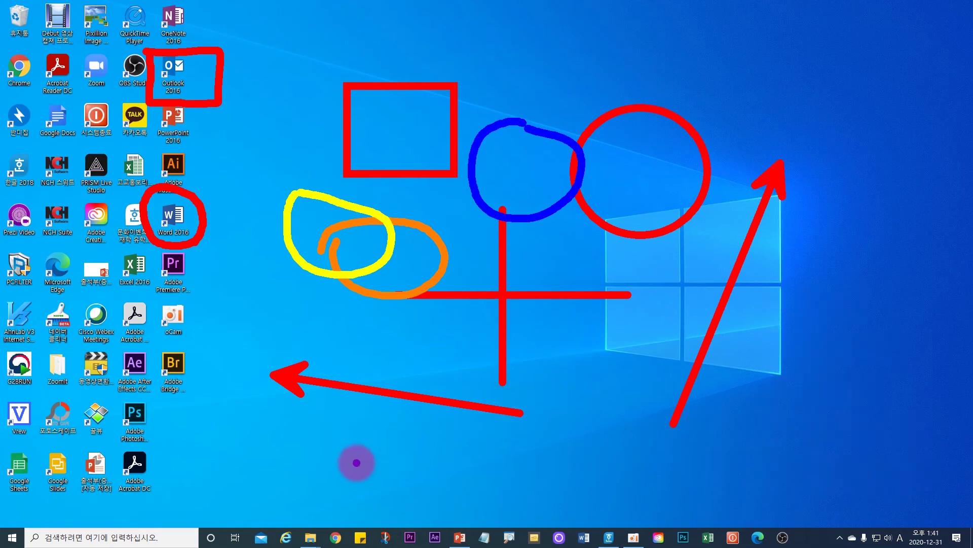
Write "i love you" in blue text below the drawn shapes and exit drawing mode
{"action": "left_click_drag", "start_coordinate": [356, 462], "coordinate": [371, 449]}
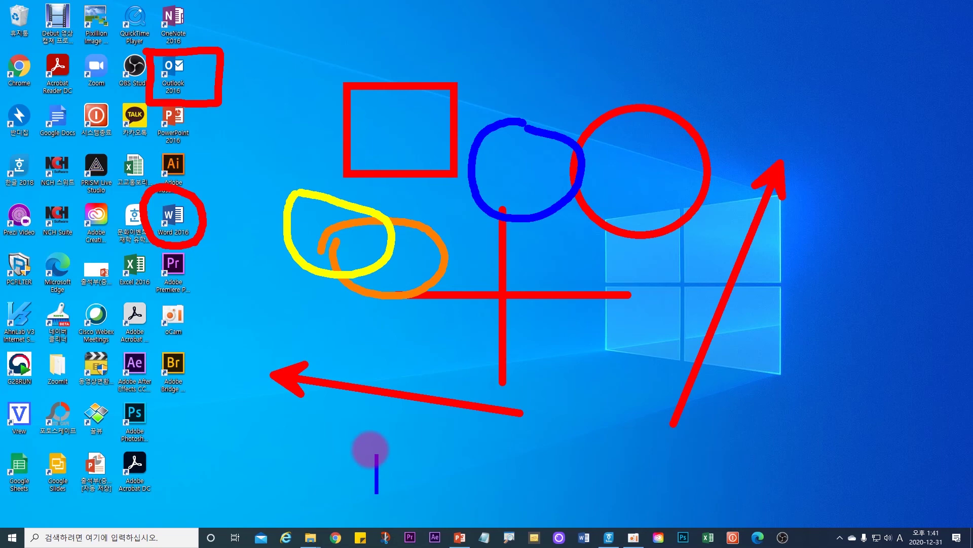
{"action": "type", "text": "i love "}
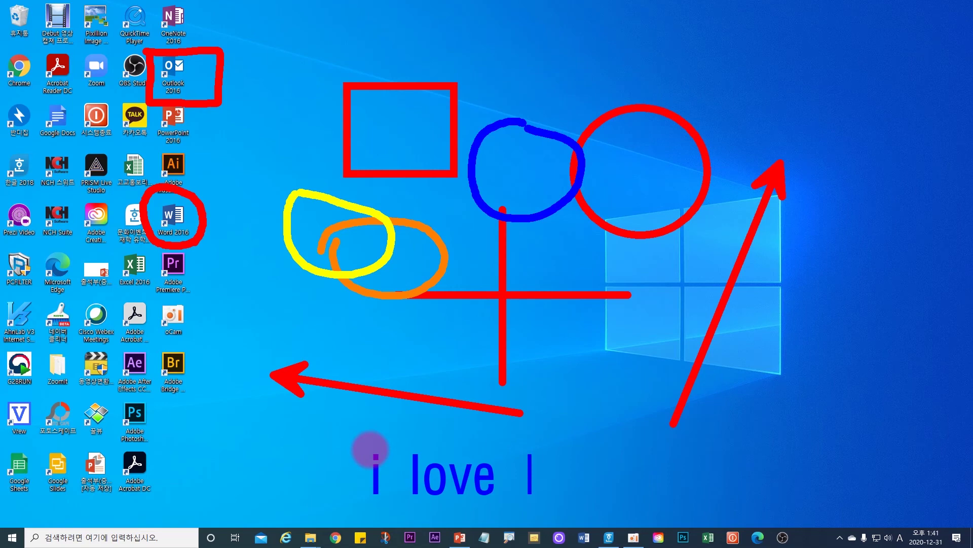
{"action": "type", "text": "you"}
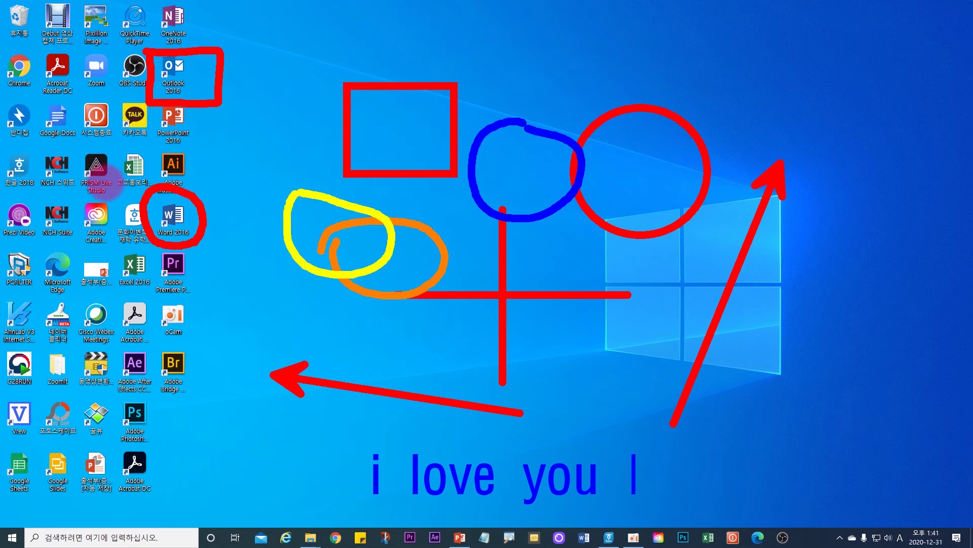
{"action": "key", "text": "Escape"}
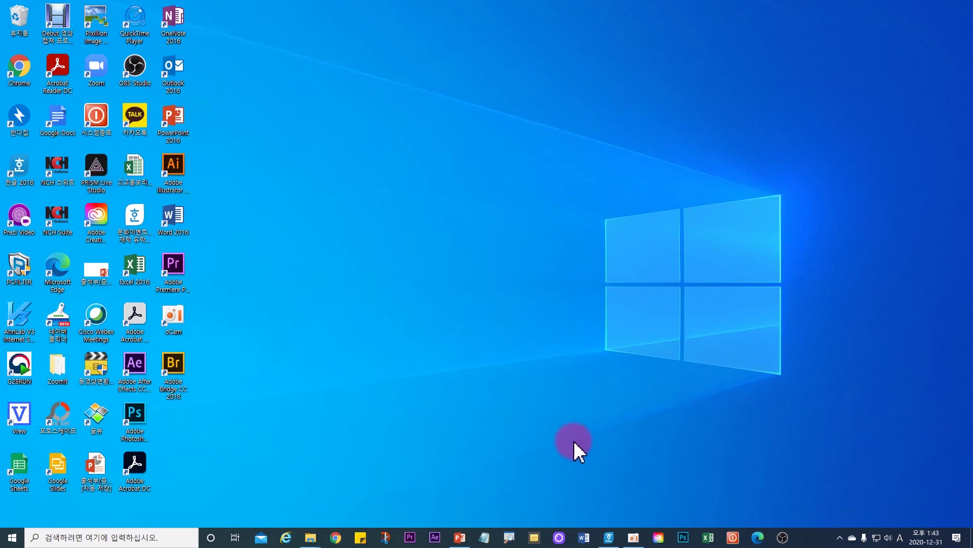
Open the ZoomIt options and review the LiveZoom, Draw and Type settings
{"action": "left_click", "coordinate": [839, 537]}
{"action": "left_click", "coordinate": [809, 515]}
{"action": "left_click", "coordinate": [837, 454]}
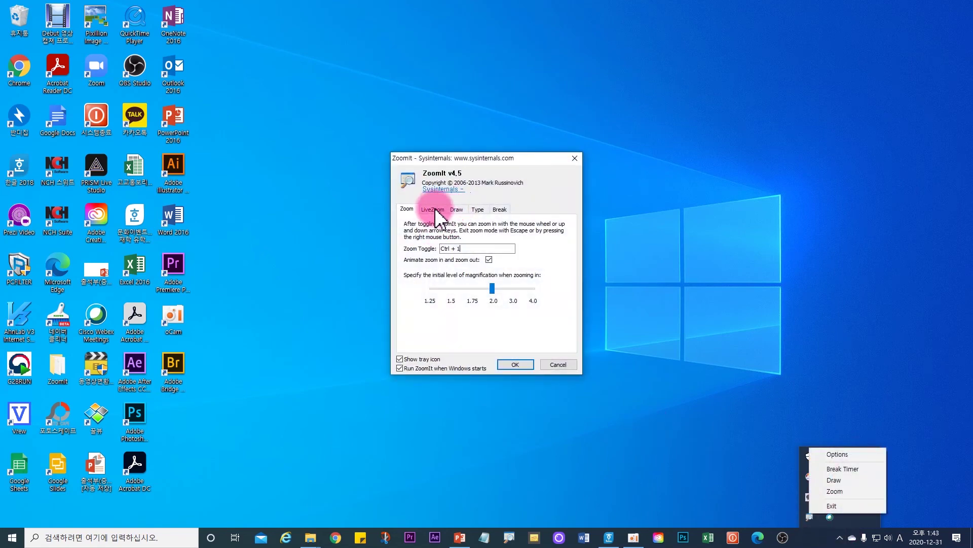
{"action": "left_click", "coordinate": [434, 209]}
{"action": "left_click", "coordinate": [457, 209]}
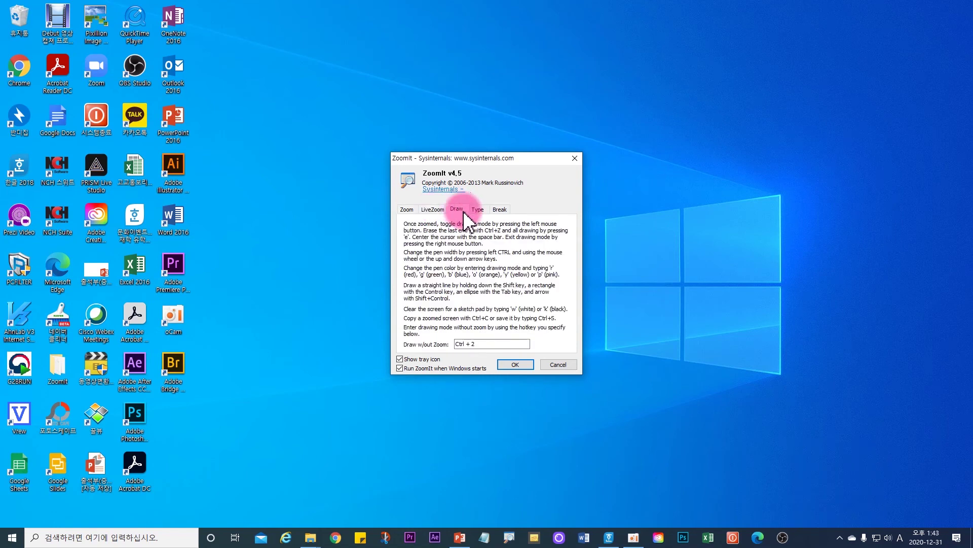
{"action": "left_click", "coordinate": [478, 209]}
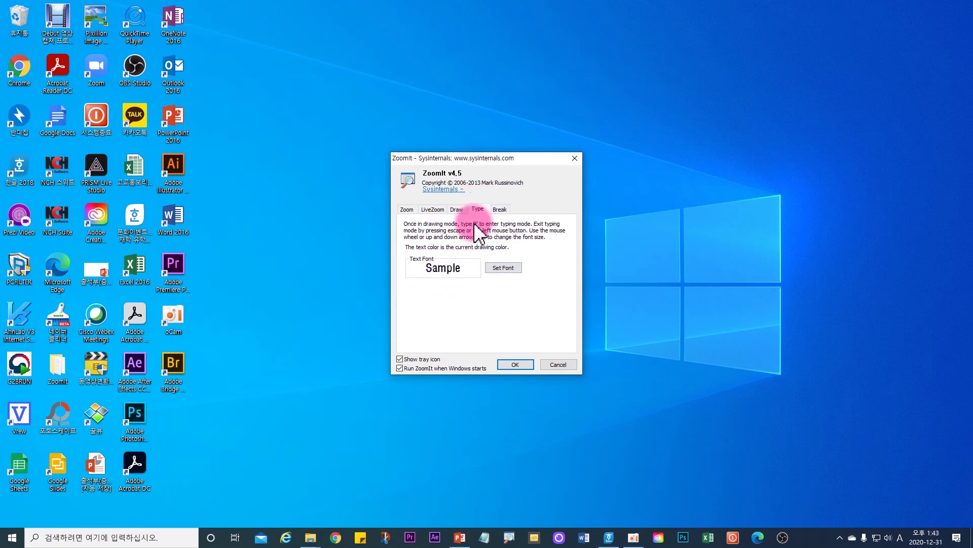
Preview the 휴먼엑스포 font for ZoomIt's typed text and close the font selection without applying it
{"action": "left_click", "coordinate": [499, 267]}
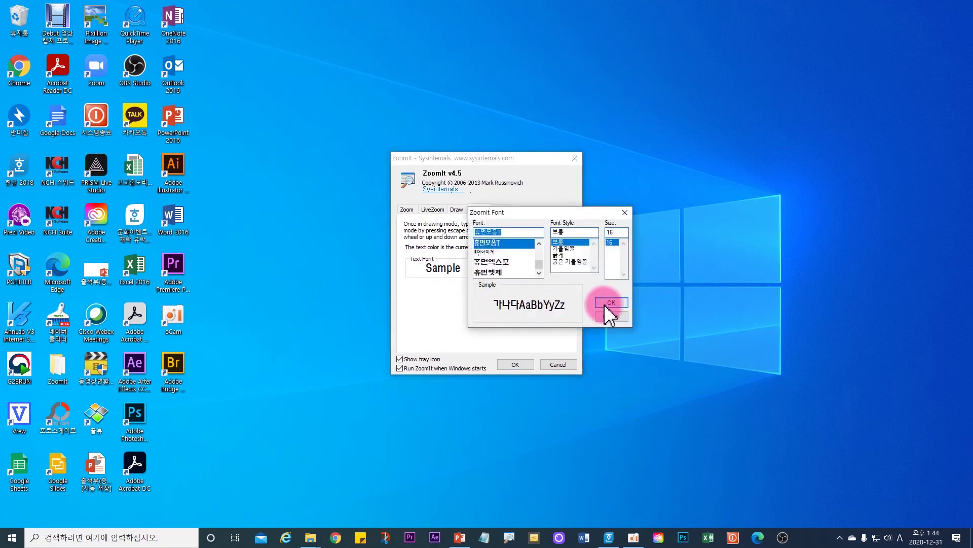
{"action": "left_click", "coordinate": [489, 252]}
{"action": "left_click", "coordinate": [495, 262]}
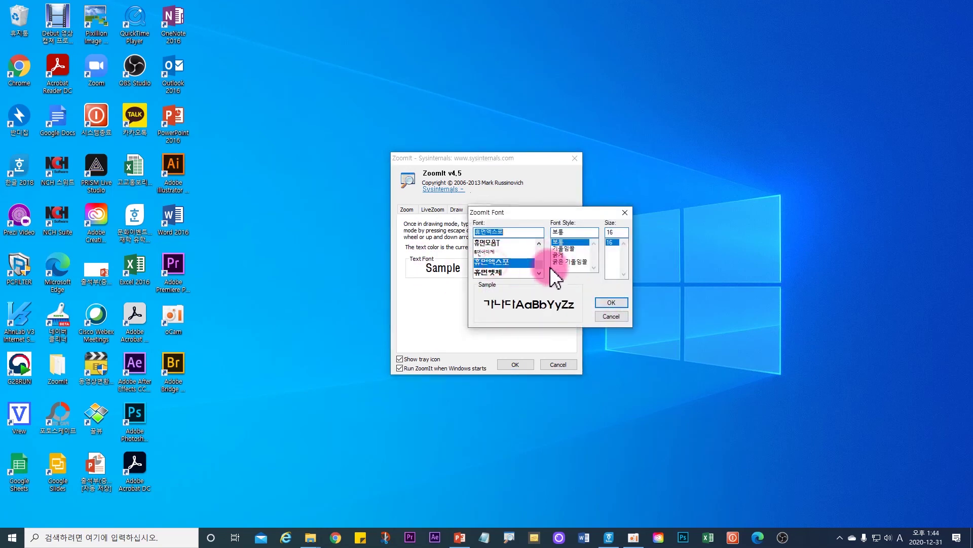
{"action": "left_click", "coordinate": [625, 212]}
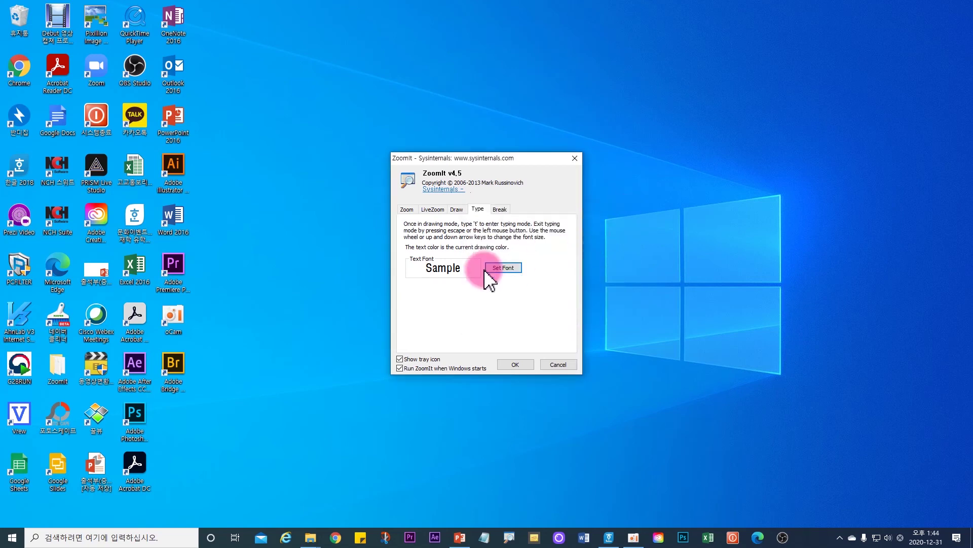
Review the Break timer settings, accept the options, then run the break timer and end it
{"action": "left_click", "coordinate": [502, 209]}
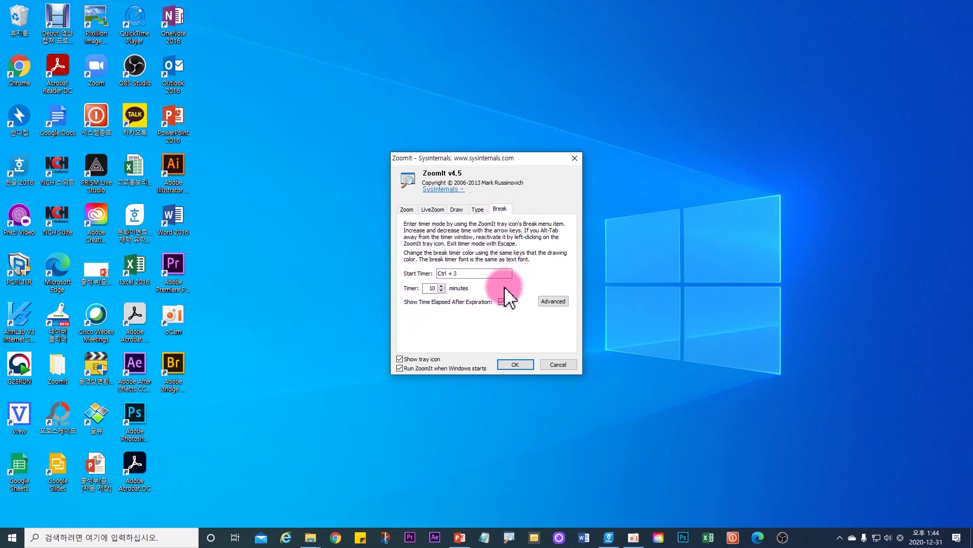
{"action": "left_click", "coordinate": [518, 366]}
{"action": "key", "text": "ctrl+3"}
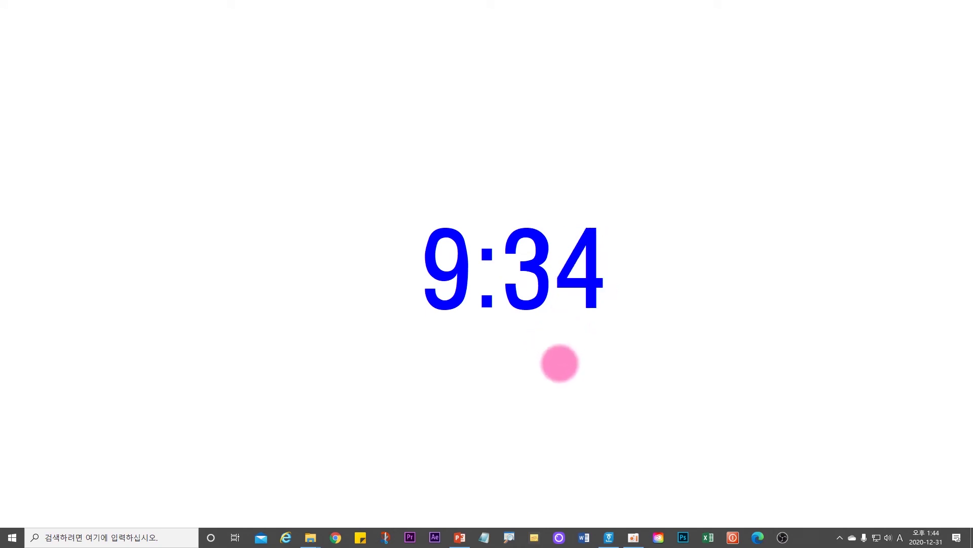
{"action": "key", "text": "Escape"}
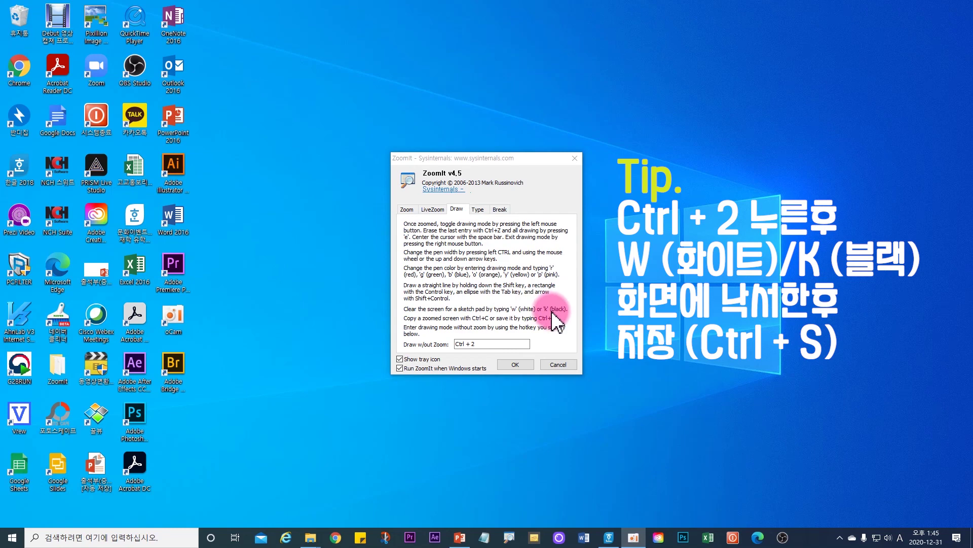
Close the ZoomIt options and draw several blue freehand loops on a blank white sketch pad
{"action": "left_click", "coordinate": [515, 365]}
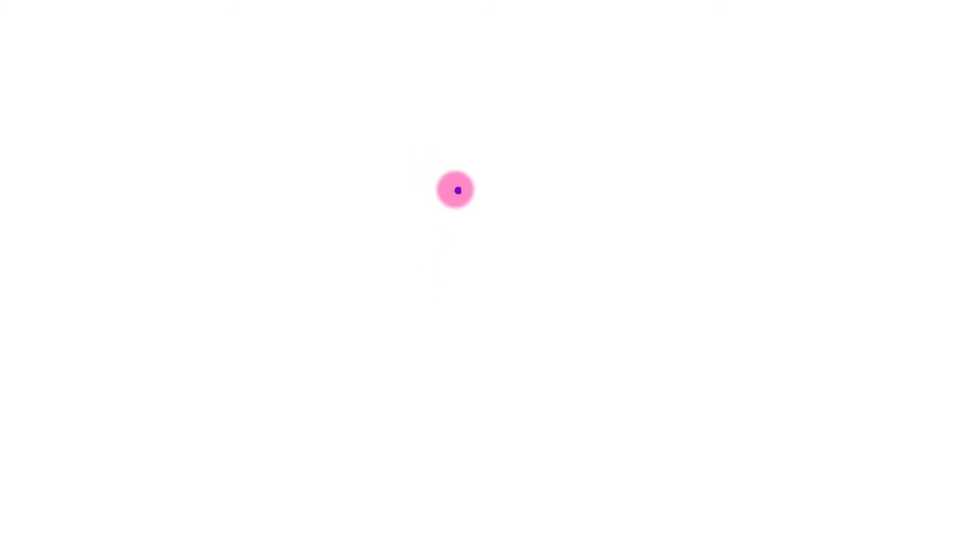
{"action": "mouse_move", "coordinate": [421, 148]}
{"action": "left_mouse_down"}
{"action": "mouse_move", "coordinate": [465, 193]}
{"action": "mouse_move", "coordinate": [482, 196]}
{"action": "left_mouse_up"}
{"action": "mouse_move", "coordinate": [558, 200]}
{"action": "left_mouse_down"}
{"action": "mouse_move", "coordinate": [602, 283]}
{"action": "mouse_move", "coordinate": [572, 209]}
{"action": "left_mouse_up"}
{"action": "mouse_move", "coordinate": [227, 298]}
{"action": "left_mouse_down"}
{"action": "mouse_move", "coordinate": [257, 332]}
{"action": "mouse_move", "coordinate": [260, 288]}
{"action": "left_mouse_up"}
{"action": "mouse_move", "coordinate": [401, 272]}
{"action": "left_mouse_down"}
{"action": "mouse_move", "coordinate": [347, 263]}
{"action": "mouse_move", "coordinate": [400, 269]}
{"action": "left_mouse_up"}
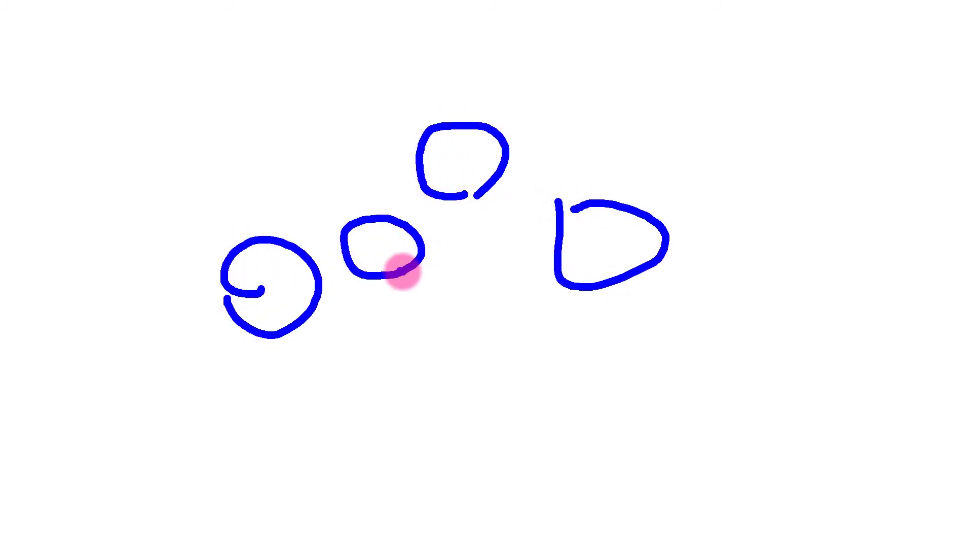
{"action": "left_click_drag", "start_coordinate": [428, 374], "coordinate": [428, 374]}
Switch the sketch pad to black and draw two blue freehand circles side by side
{"action": "key", "text": "k"}
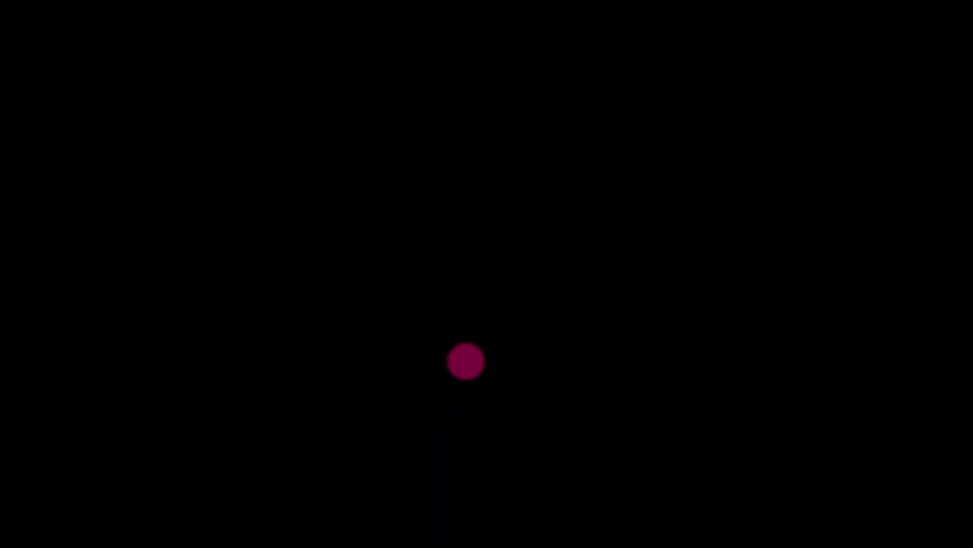
{"action": "mouse_move", "coordinate": [423, 252]}
{"action": "left_mouse_down"}
{"action": "mouse_move", "coordinate": [365, 151]}
{"action": "mouse_move", "coordinate": [418, 247]}
{"action": "left_mouse_up"}
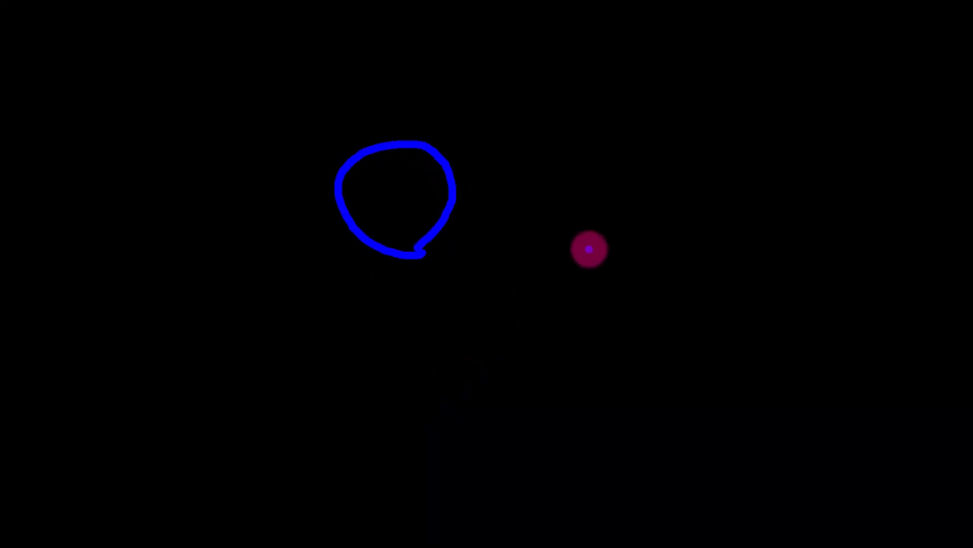
{"action": "mouse_move", "coordinate": [588, 252]}
{"action": "left_mouse_down"}
{"action": "mouse_move", "coordinate": [632, 152]}
{"action": "mouse_move", "coordinate": [563, 258]}
{"action": "left_mouse_up"}
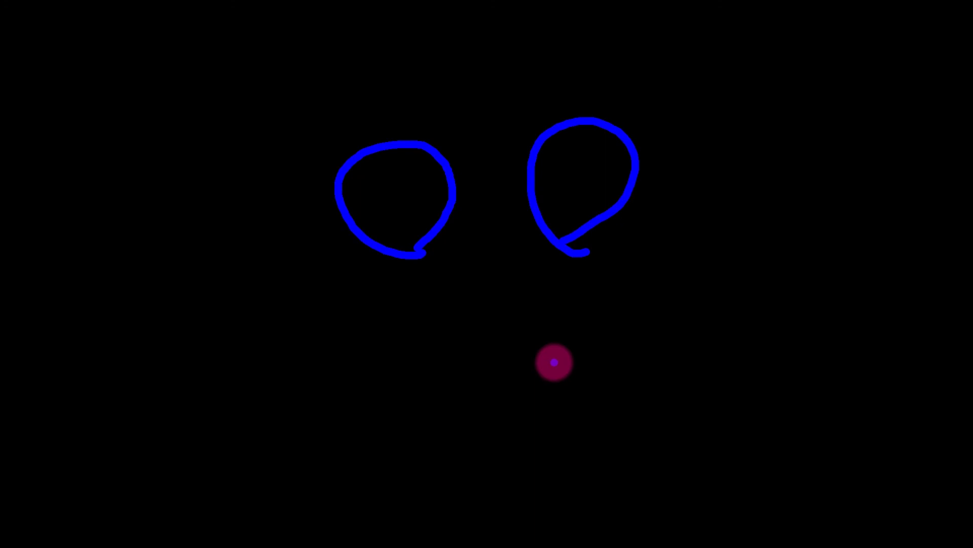
On a fresh white sketch pad, draw five blue freehand loops and save the screen as a PNG named zoomit in the 문서 folder
{"action": "key", "text": "w"}
{"action": "mouse_move", "coordinate": [440, 312]}
{"action": "left_mouse_down"}
{"action": "mouse_move", "coordinate": [478, 269]}
{"action": "mouse_move", "coordinate": [451, 285]}
{"action": "left_mouse_up"}
{"action": "mouse_move", "coordinate": [642, 266]}
{"action": "left_mouse_down"}
{"action": "mouse_move", "coordinate": [606, 260]}
{"action": "mouse_move", "coordinate": [623, 212]}
{"action": "left_mouse_up"}
{"action": "mouse_move", "coordinate": [454, 102]}
{"action": "left_mouse_down"}
{"action": "mouse_move", "coordinate": [583, 139]}
{"action": "mouse_move", "coordinate": [496, 103]}
{"action": "left_mouse_up"}
{"action": "mouse_move", "coordinate": [295, 161]}
{"action": "left_mouse_down"}
{"action": "mouse_move", "coordinate": [331, 154]}
{"action": "mouse_move", "coordinate": [292, 191]}
{"action": "left_mouse_up"}
{"action": "mouse_move", "coordinate": [321, 276]}
{"action": "left_mouse_down"}
{"action": "mouse_move", "coordinate": [304, 294]}
{"action": "mouse_move", "coordinate": [329, 294]}
{"action": "left_mouse_up"}
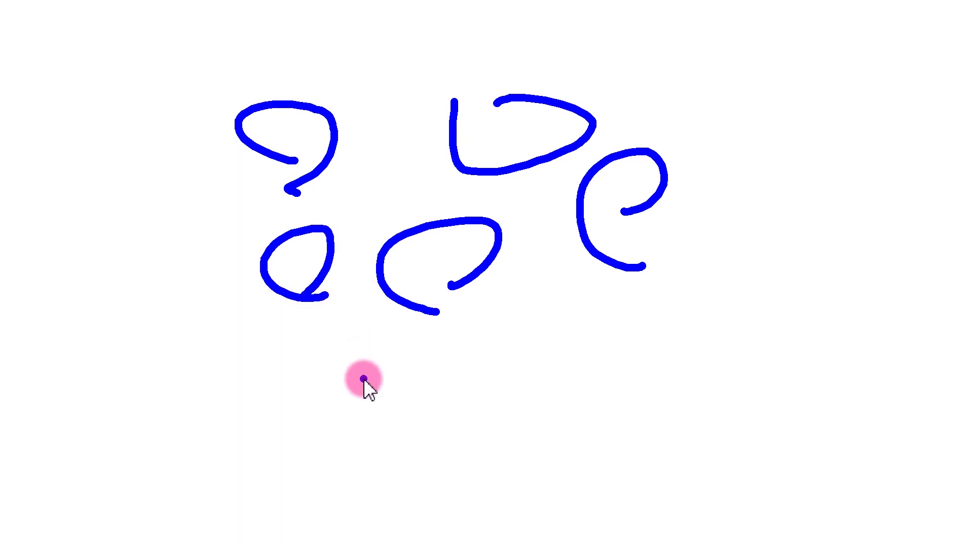
{"action": "key", "text": "ctrl+s"}
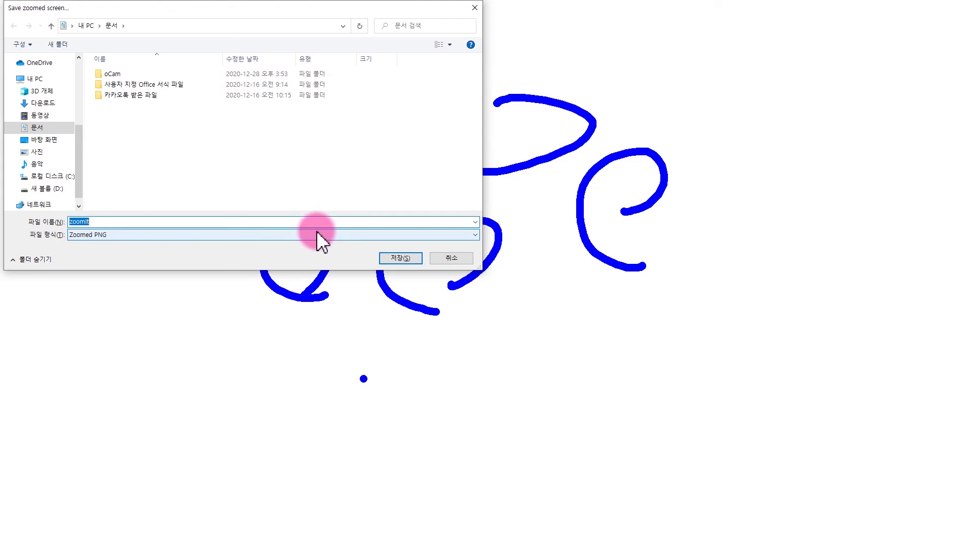
{"action": "left_click", "coordinate": [406, 257]}
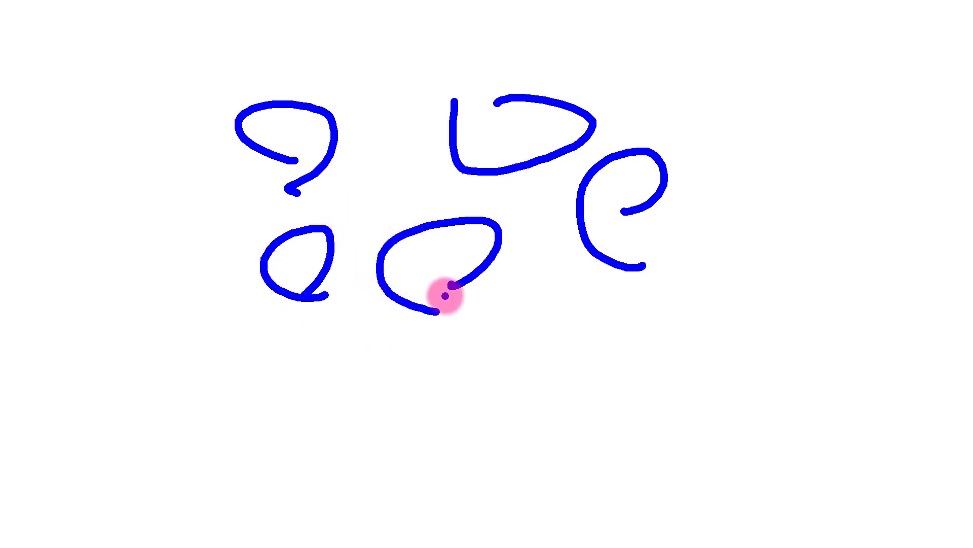
Add three more freehand loops and the handwritten digits 1 and 2 beside the existing shapes
{"action": "left_click_drag", "start_coordinate": [506, 417], "coordinate": [562, 401]}
{"action": "mouse_move", "coordinate": [691, 381]}
{"action": "left_mouse_down"}
{"action": "mouse_move", "coordinate": [719, 317]}
{"action": "mouse_move", "coordinate": [707, 365]}
{"action": "left_mouse_up"}
{"action": "left_click_drag", "start_coordinate": [752, 152], "coordinate": [741, 234]}
{"action": "mouse_move", "coordinate": [811, 211]}
{"action": "left_mouse_down"}
{"action": "mouse_move", "coordinate": [794, 248]}
{"action": "mouse_move", "coordinate": [840, 255]}
{"action": "left_mouse_up"}
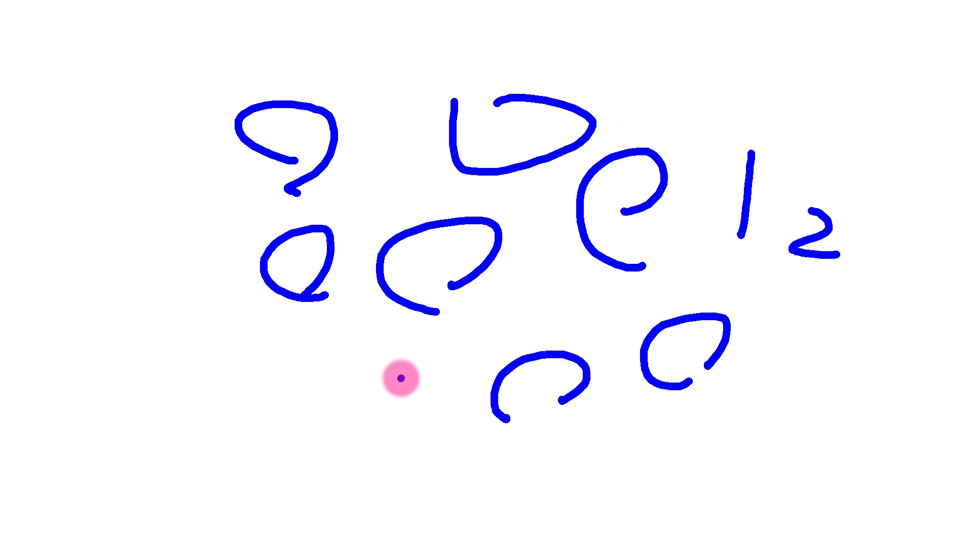
{"action": "left_click_drag", "start_coordinate": [800, 331], "coordinate": [843, 330]}
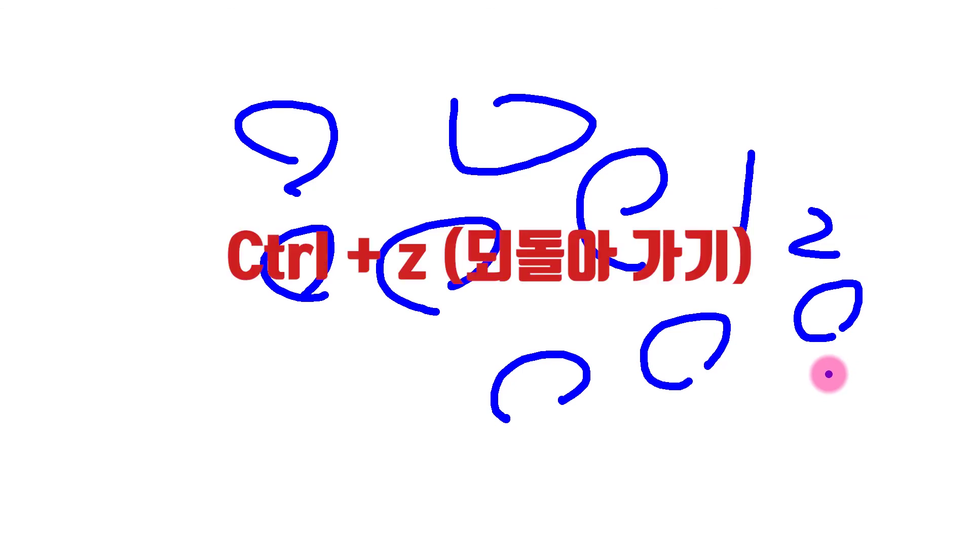
Undo the last eight pen strokes on the white sketch pad and exit drawing mode
{"action": "key", "text": "ctrl+z"}
{"action": "key", "text": "ctrl+z"}
{"action": "key", "text": "ctrl+z"}
{"action": "key", "text": "ctrl+z"}
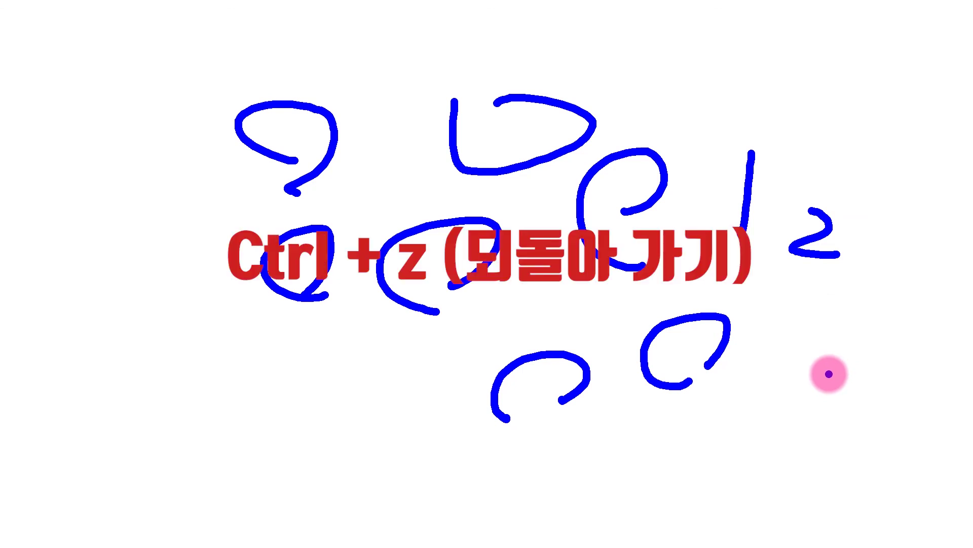
{"action": "key", "text": "ctrl+z"}
{"action": "key", "text": "ctrl+z"}
{"action": "key", "text": "ctrl+z"}
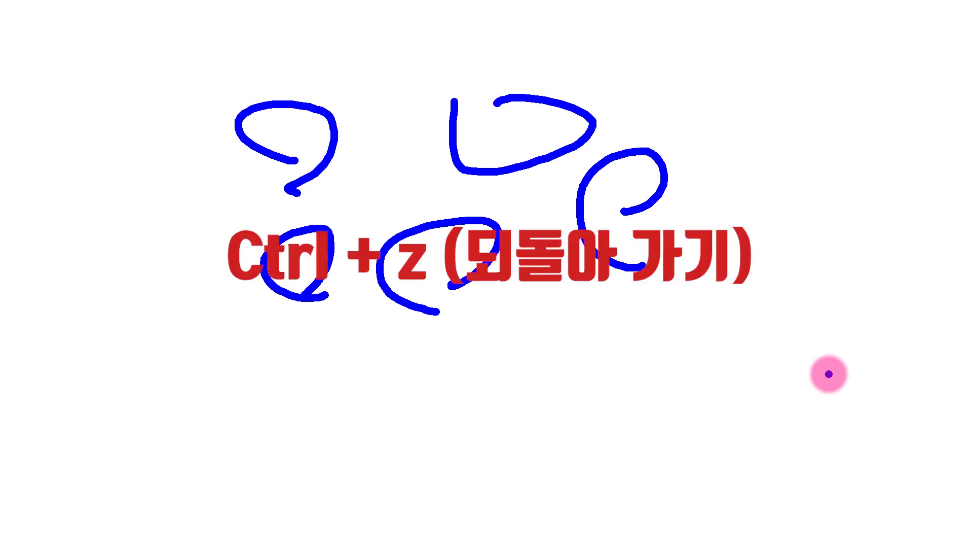
{"action": "key", "text": "ctrl+z"}
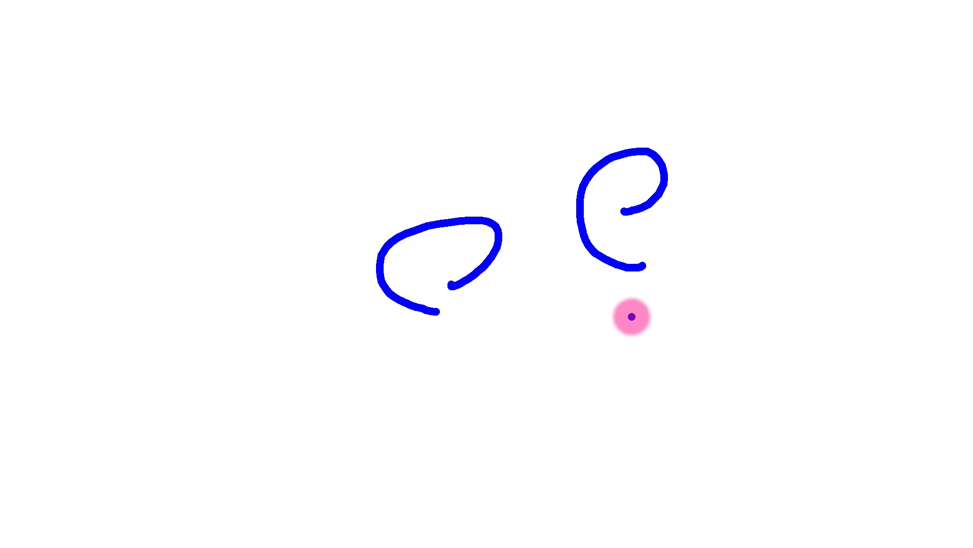
{"action": "key", "text": "Escape"}
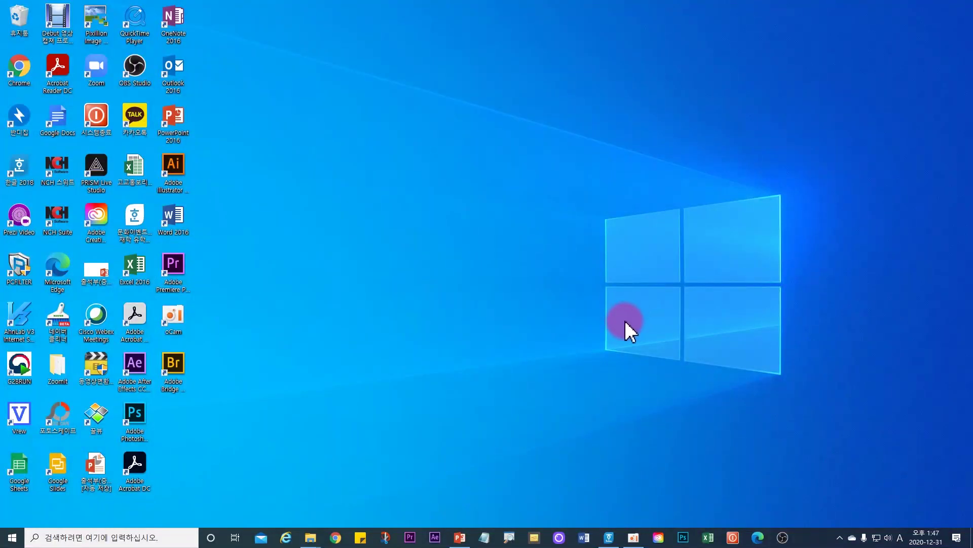
Reopen the ZoomIt options and accept them with "Run ZoomIt when Windows starts" enabled
{"action": "left_click", "coordinate": [840, 538]}
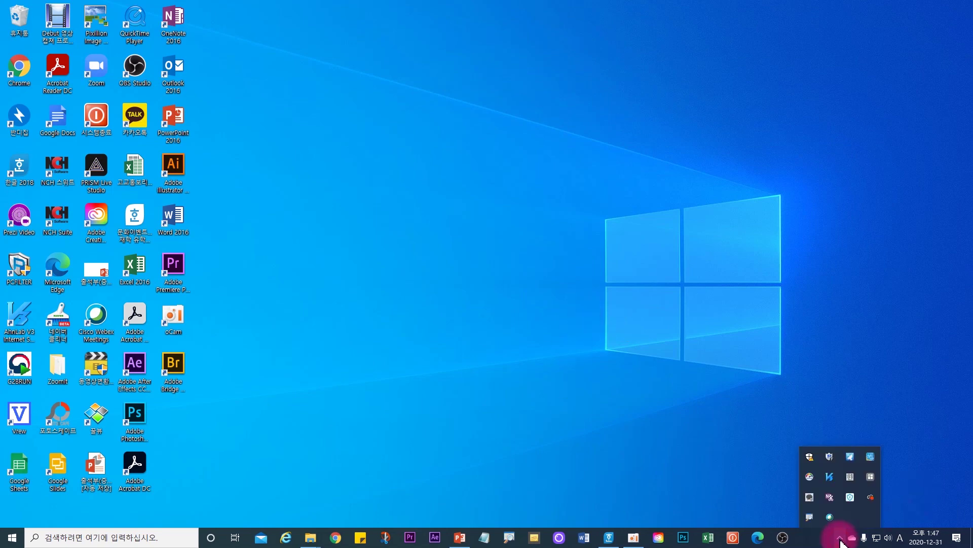
{"action": "double_click", "coordinate": [811, 520]}
{"action": "right_click", "coordinate": [811, 520]}
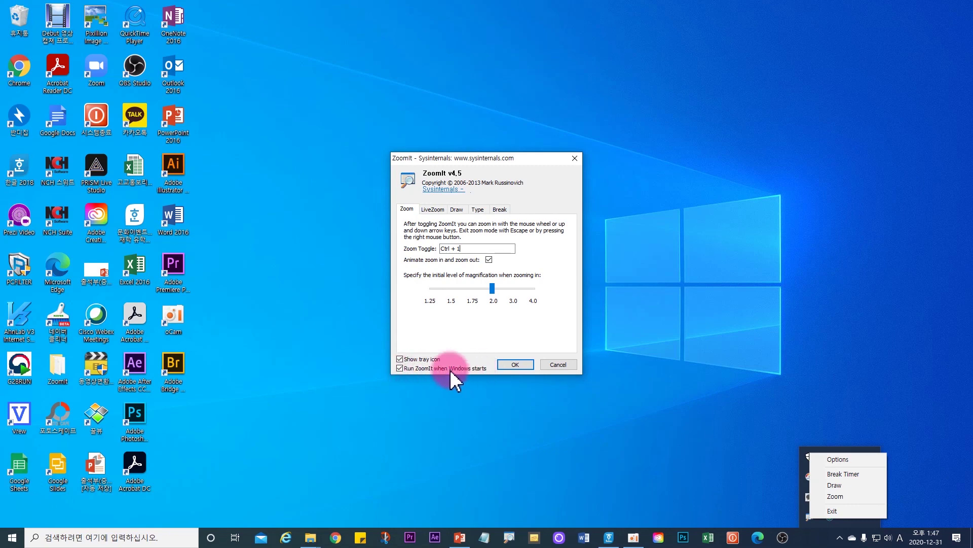
{"action": "left_click", "coordinate": [399, 368]}
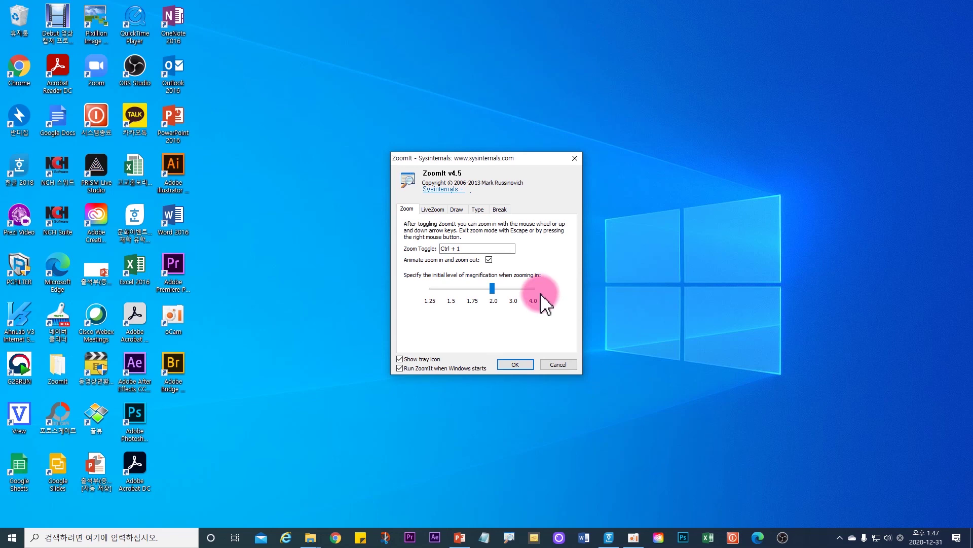
{"action": "left_click", "coordinate": [516, 364]}
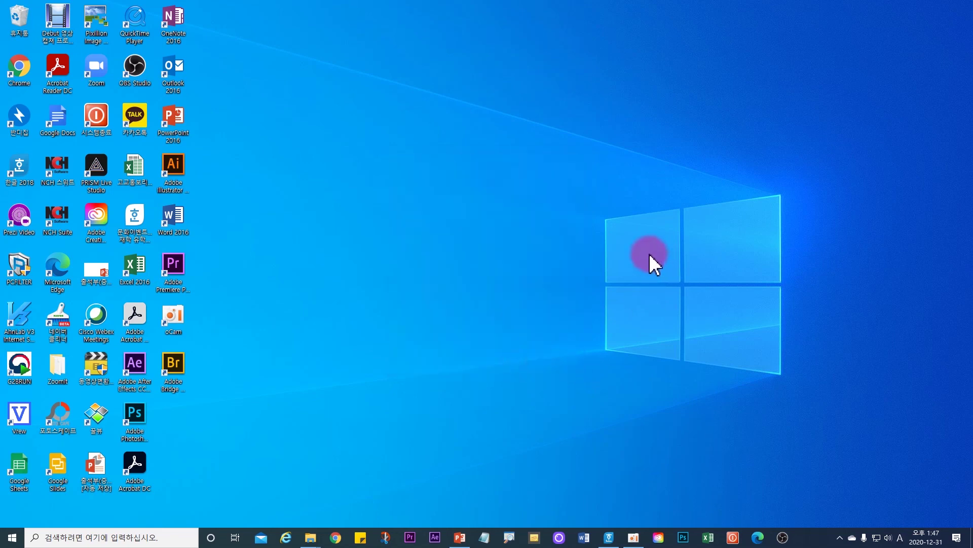